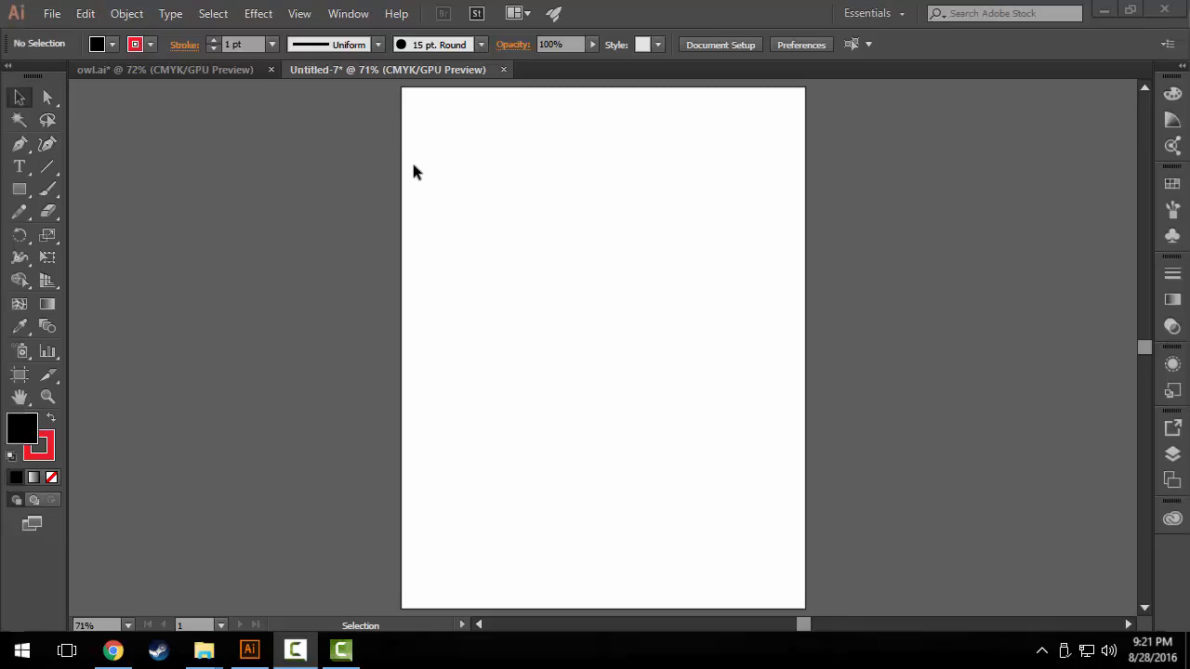
Show the rulers around the document.
{"action": "left_click", "coordinate": [341, 15]}
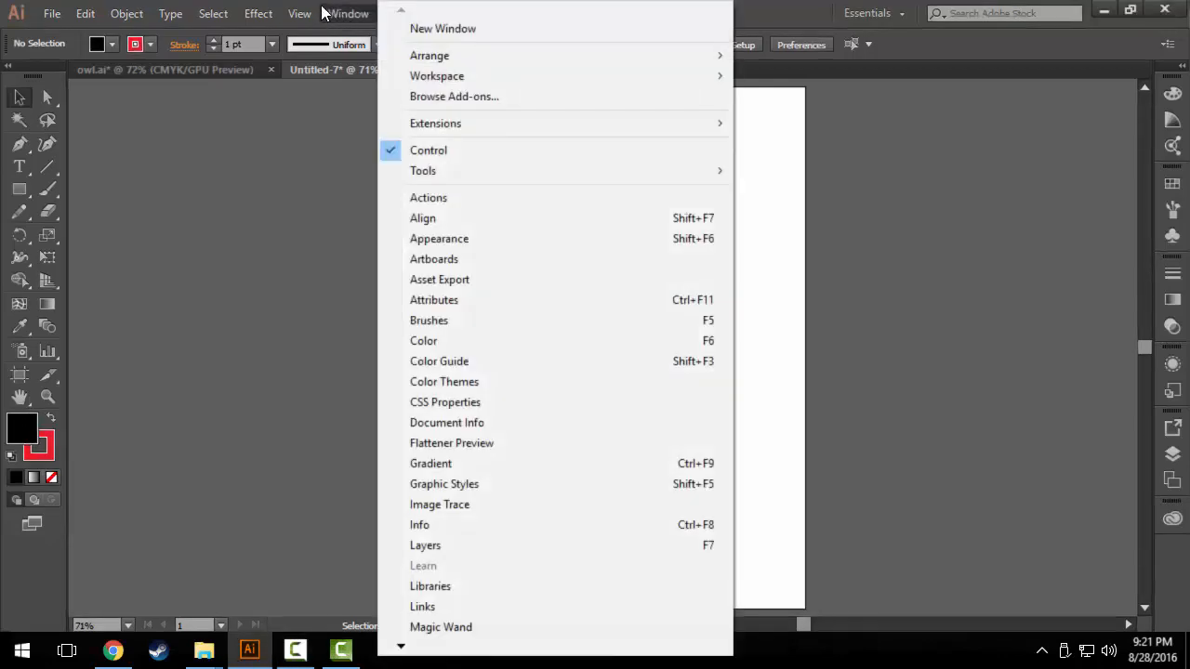
{"action": "left_click", "coordinate": [296, 15]}
{"action": "left_click", "coordinate": [300, 15]}
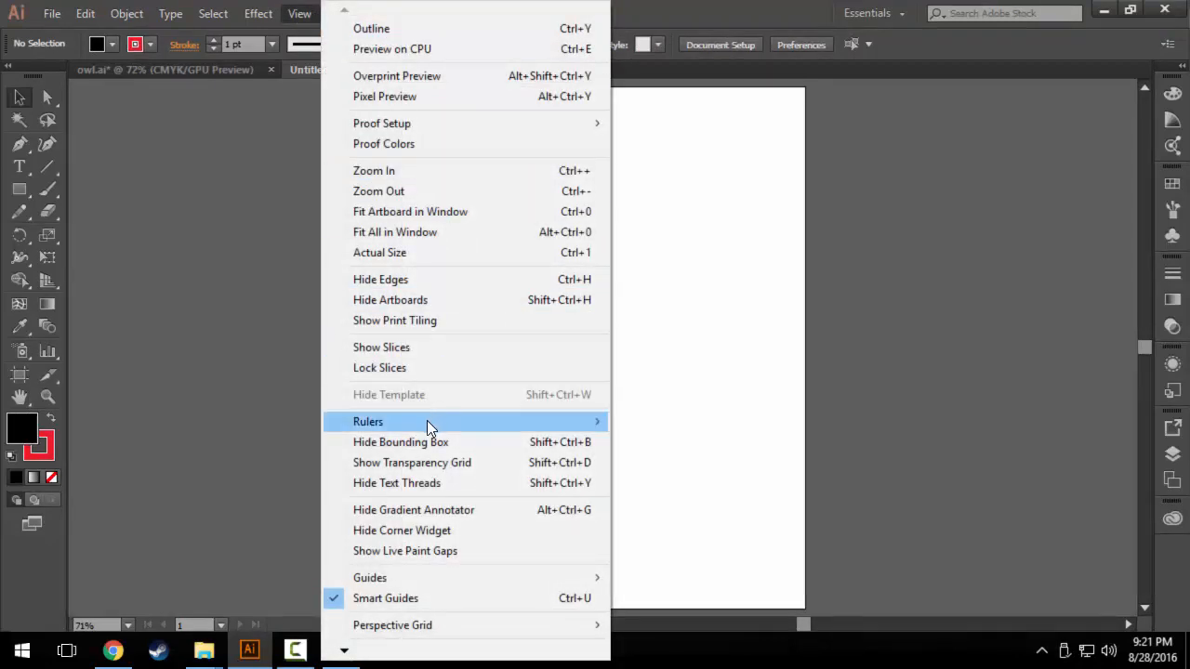
{"action": "mouse_move", "coordinate": [360, 430]}
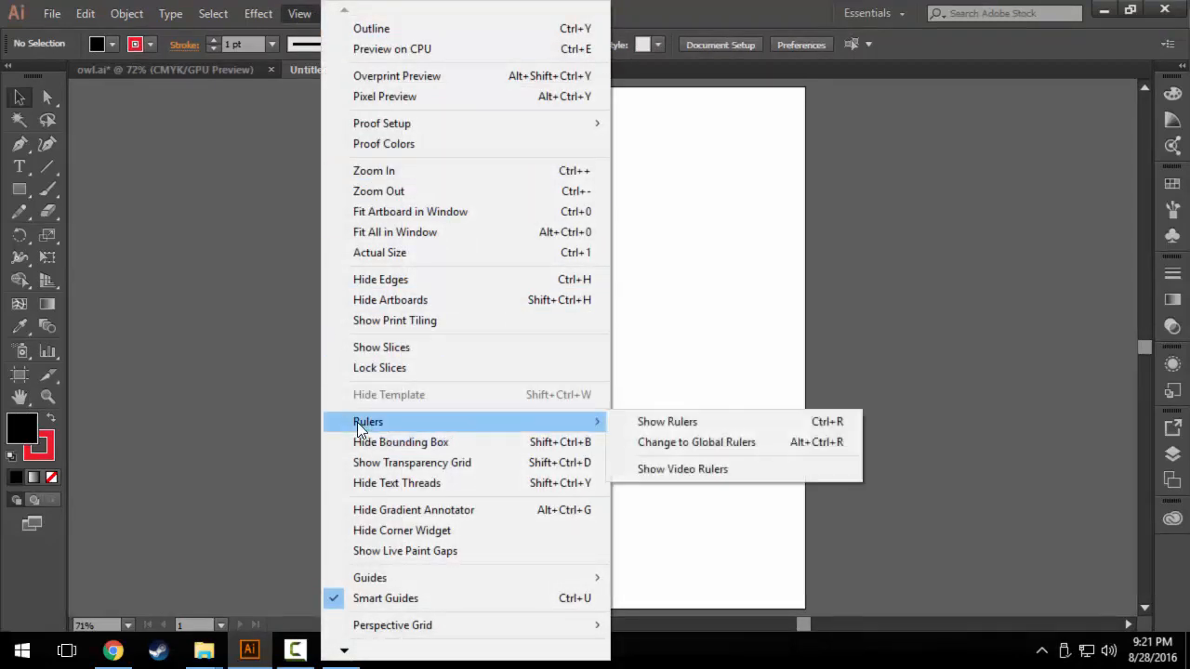
{"action": "left_click", "coordinate": [640, 430]}
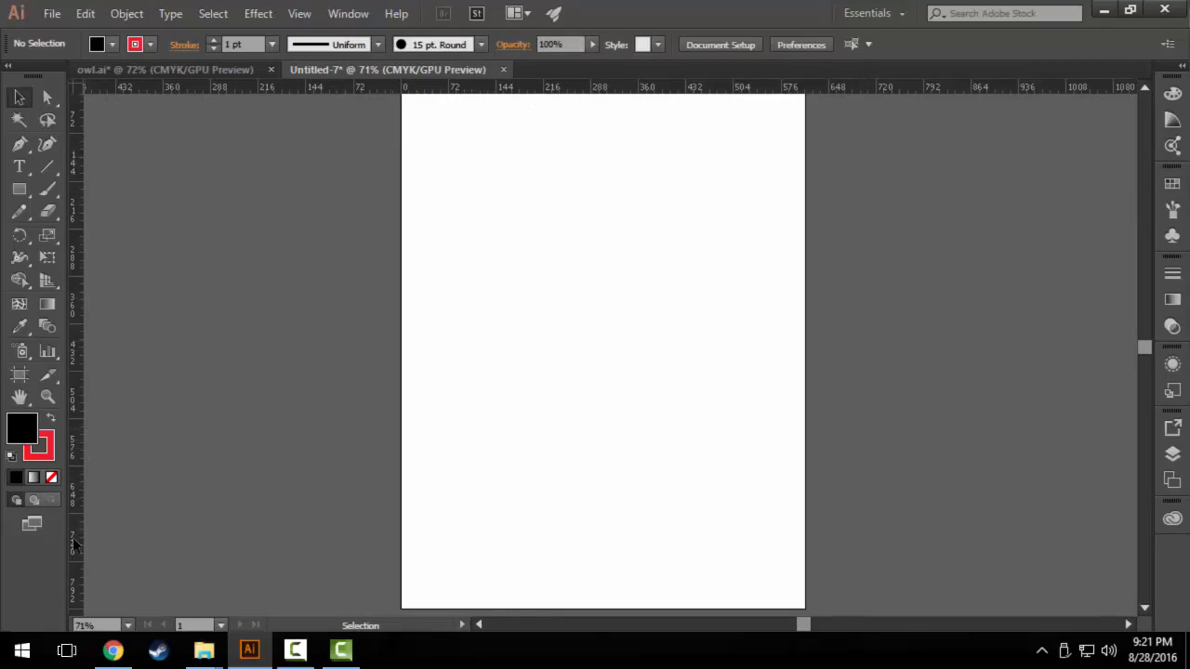
Draw a black square about 150 pt wide, about 72 pt from the artboard's top and left edges, and deselect it.
{"action": "scroll", "coordinate": [518, 434], "scroll_direction": "down", "scroll_amount": 2}
{"action": "scroll", "coordinate": [520, 424], "scroll_direction": "up", "scroll_amount": 5}
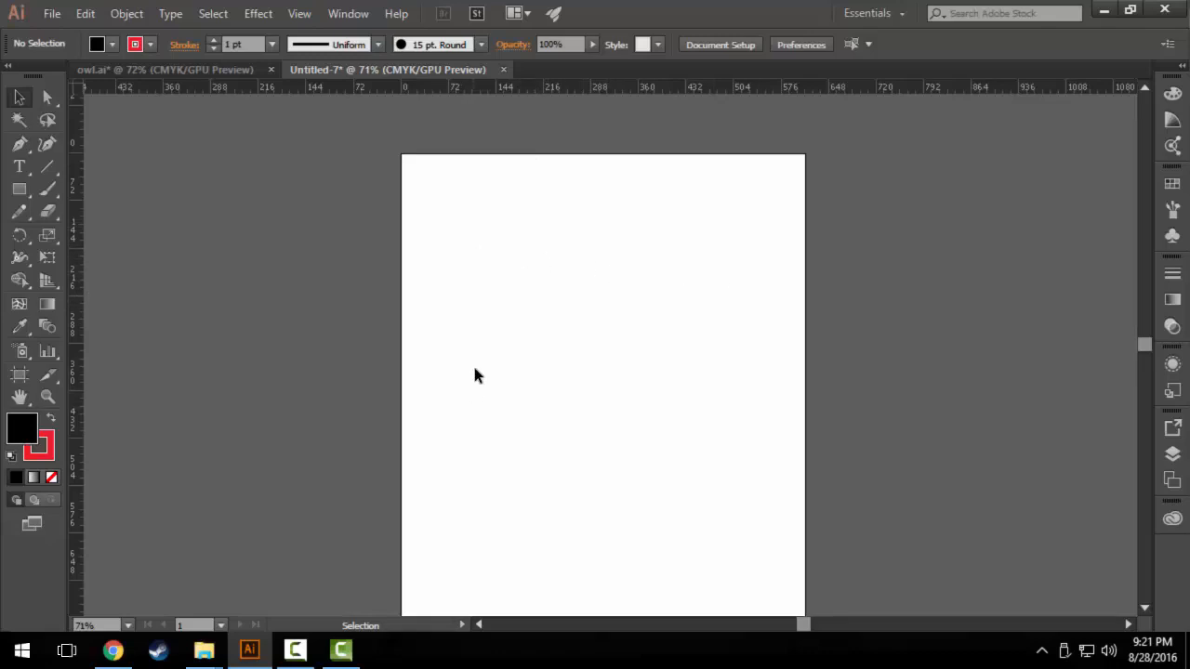
{"action": "left_click", "coordinate": [17, 194]}
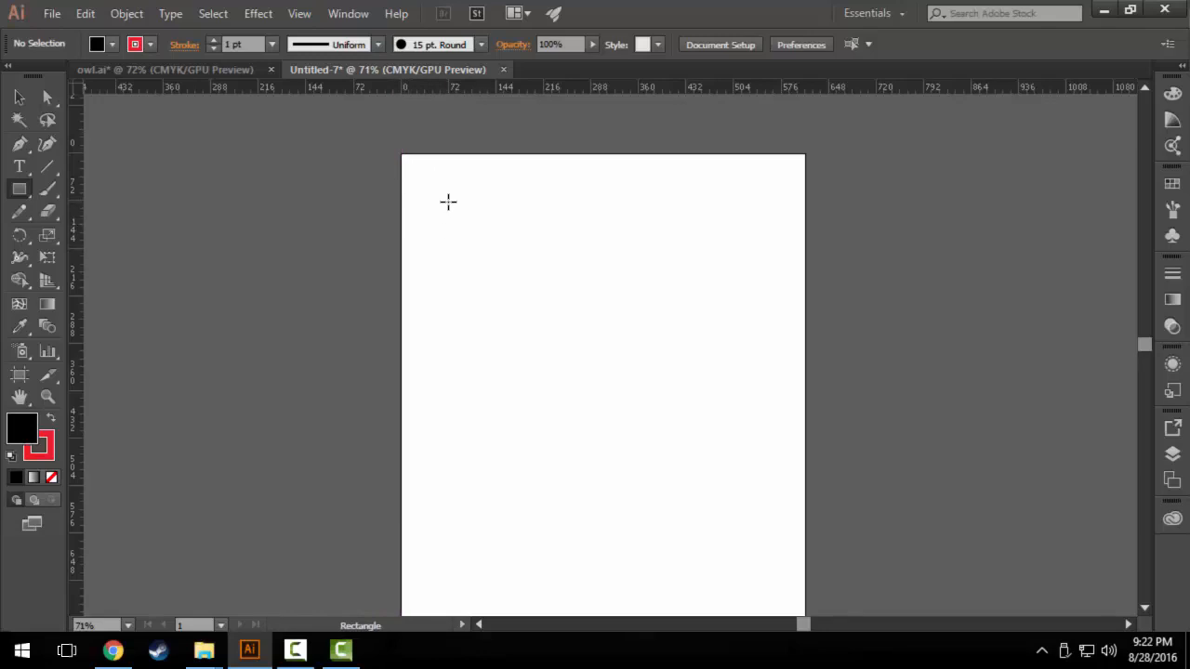
{"action": "left_click_drag", "start_coordinate": [449, 200], "coordinate": [543, 300]}
{"action": "key", "text": "v"}
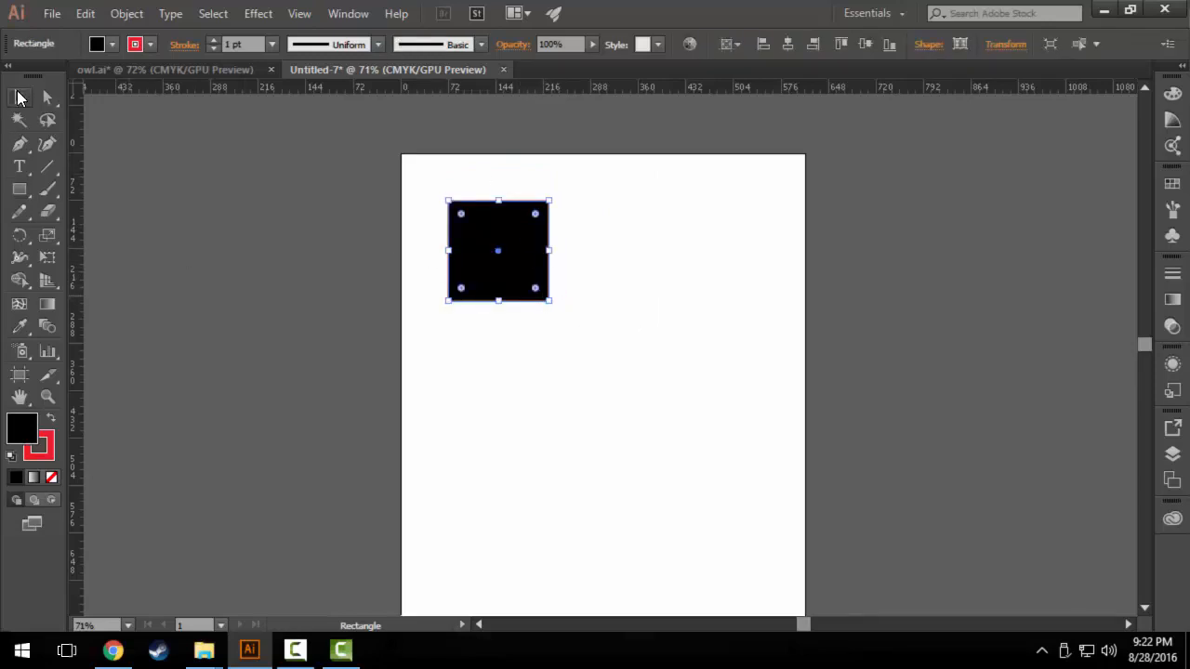
{"action": "left_click", "coordinate": [700, 440]}
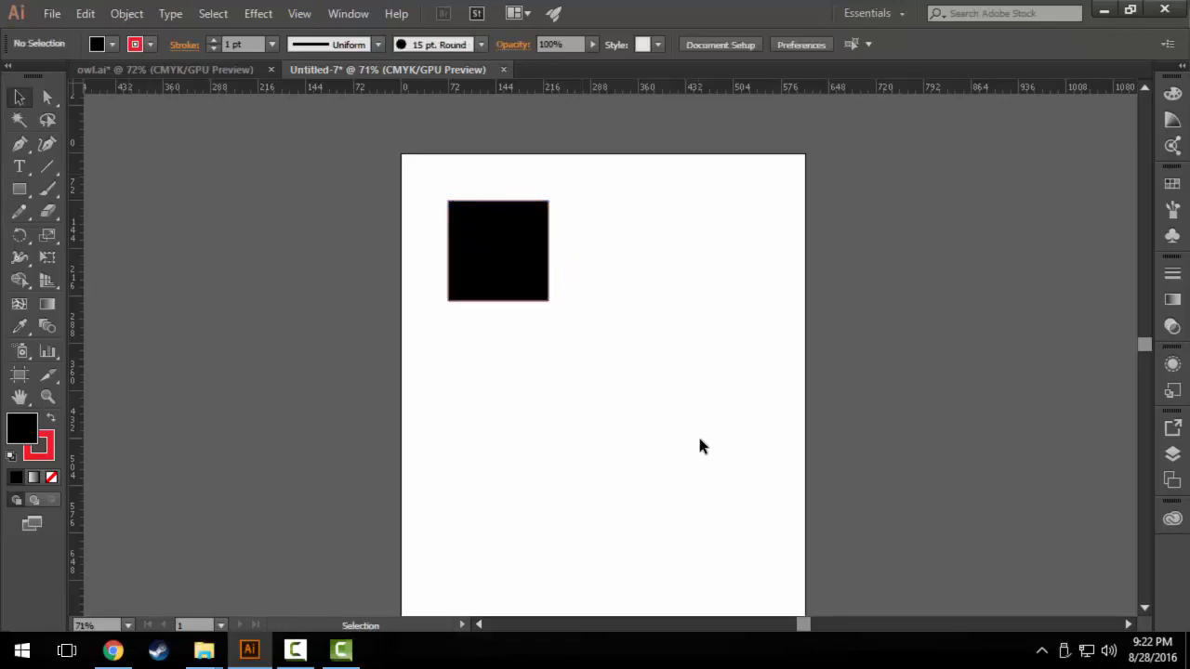
Switch the rulers to inches and place a horizontal guide at about 2.1 in and a vertical guide at about 2.6 in.
{"action": "right_click", "coordinate": [575, 90]}
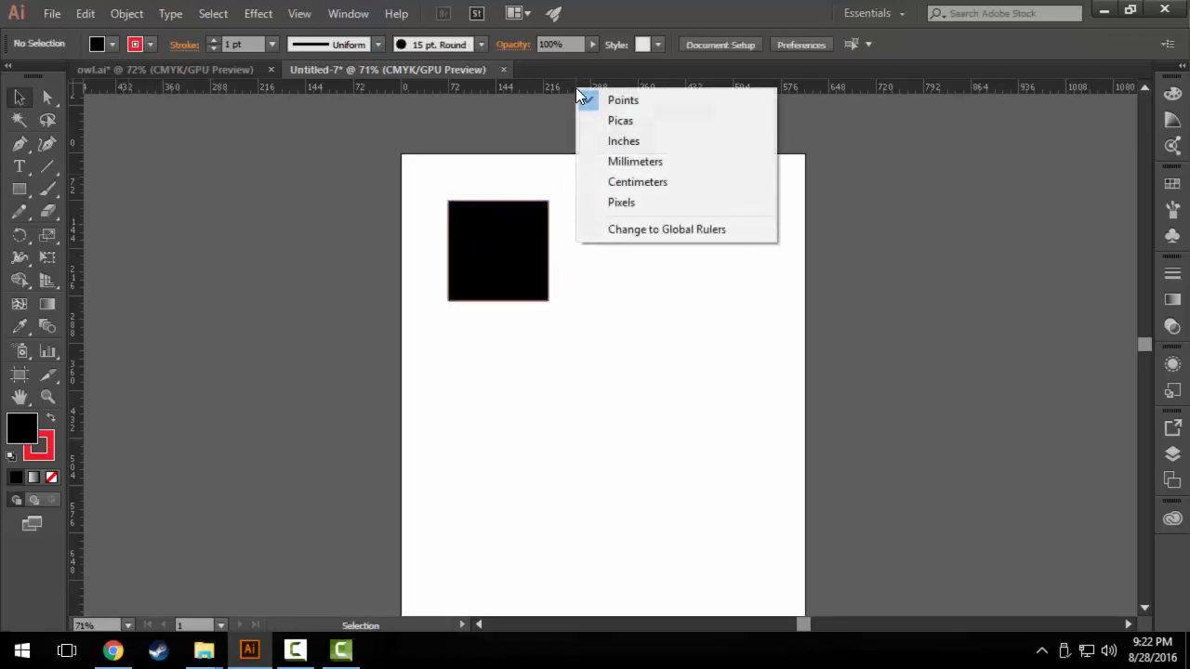
{"action": "left_click", "coordinate": [626, 141]}
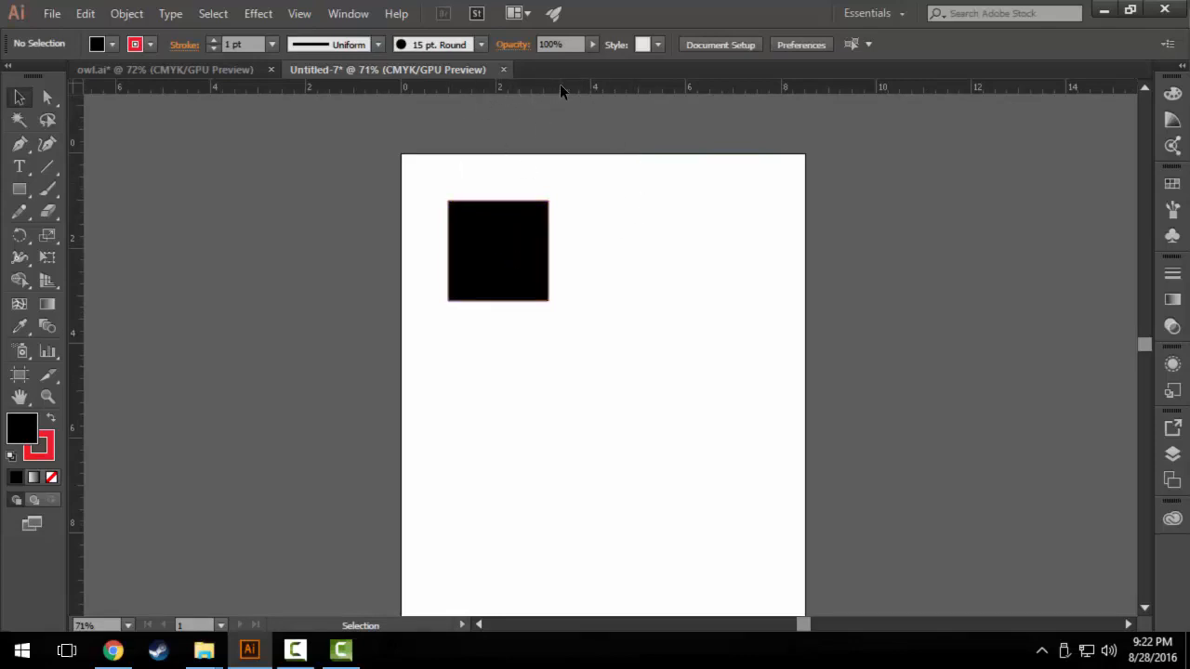
{"action": "left_click_drag", "start_coordinate": [567, 135], "coordinate": [740, 252]}
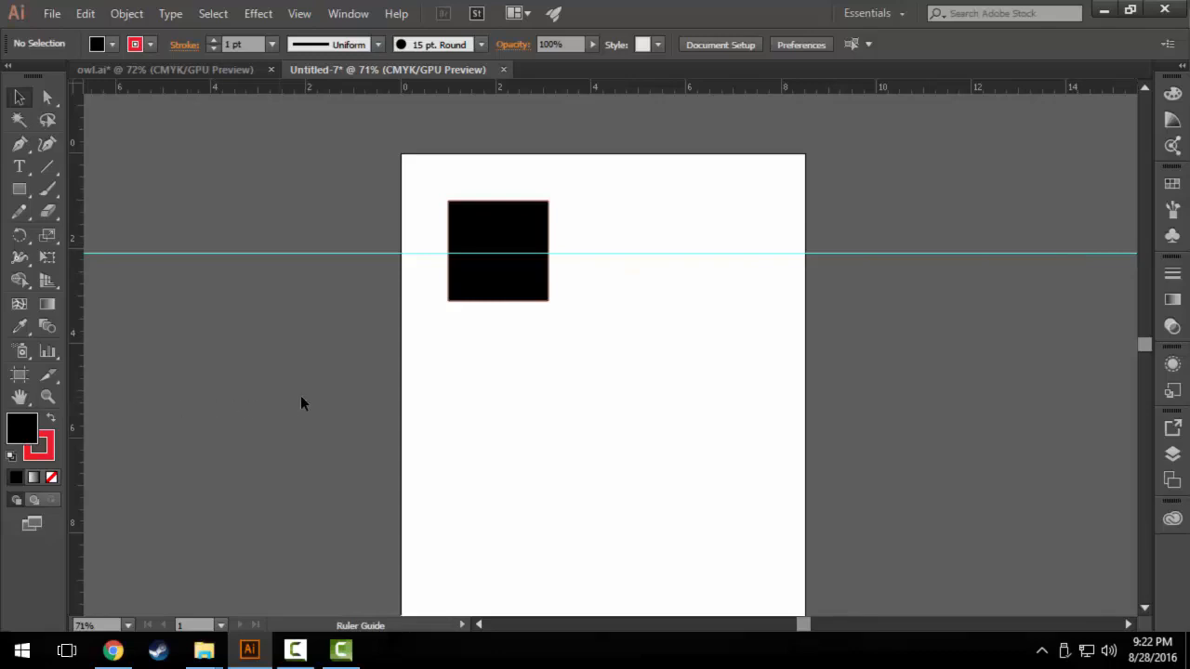
{"action": "left_click_drag", "start_coordinate": [301, 398], "coordinate": [524, 390]}
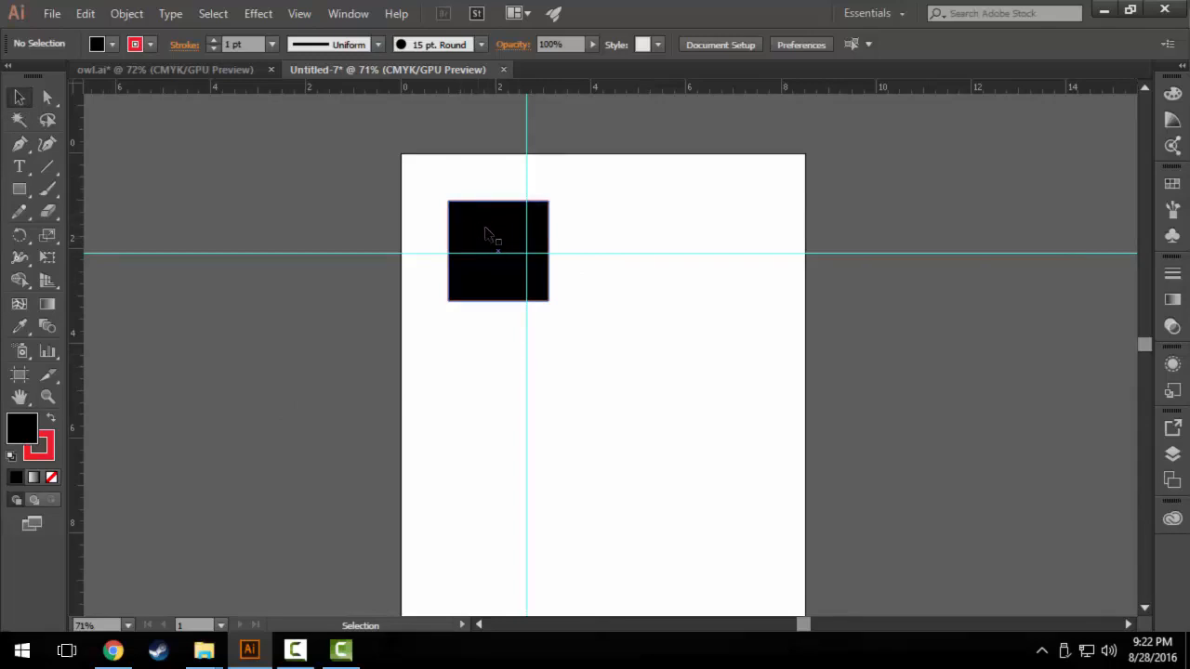
Center the square on the guide intersection and draw a rectangle about 5 by 6.6 in with its upper-left corner at that intersection.
{"action": "left_click_drag", "start_coordinate": [459, 237], "coordinate": [514, 227]}
{"action": "left_click", "coordinate": [673, 484]}
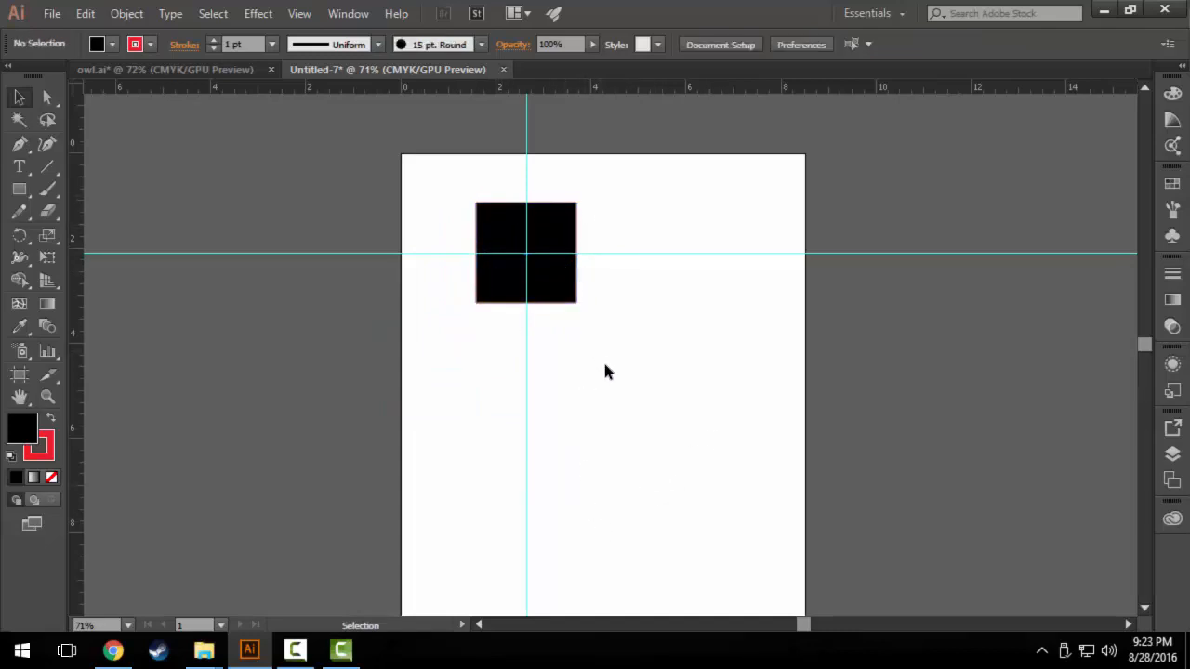
{"action": "left_click", "coordinate": [18, 188]}
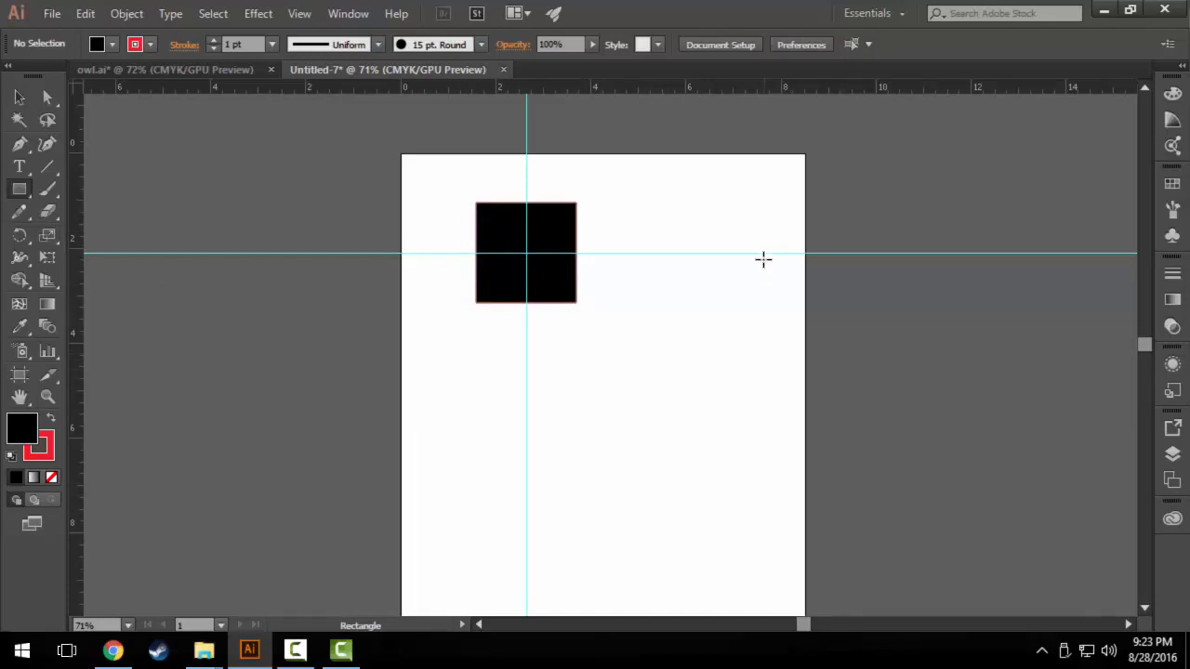
{"action": "left_click_drag", "start_coordinate": [764, 253], "coordinate": [526, 569]}
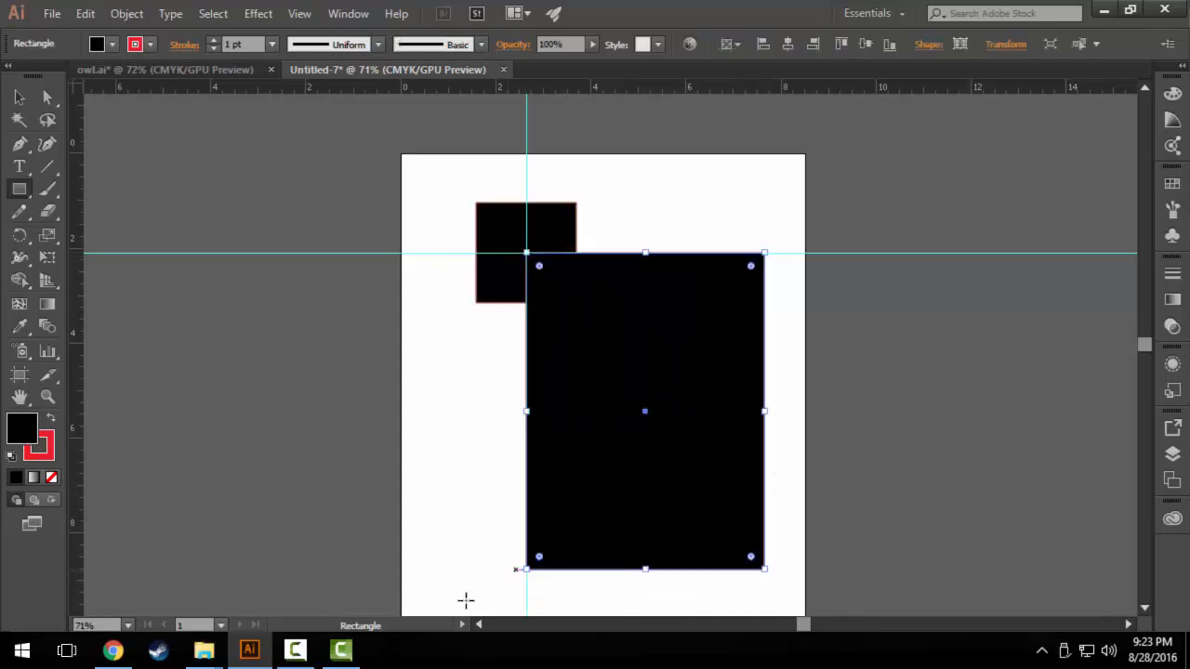
{"action": "left_click", "coordinate": [18, 101]}
{"action": "left_click", "coordinate": [399, 465]}
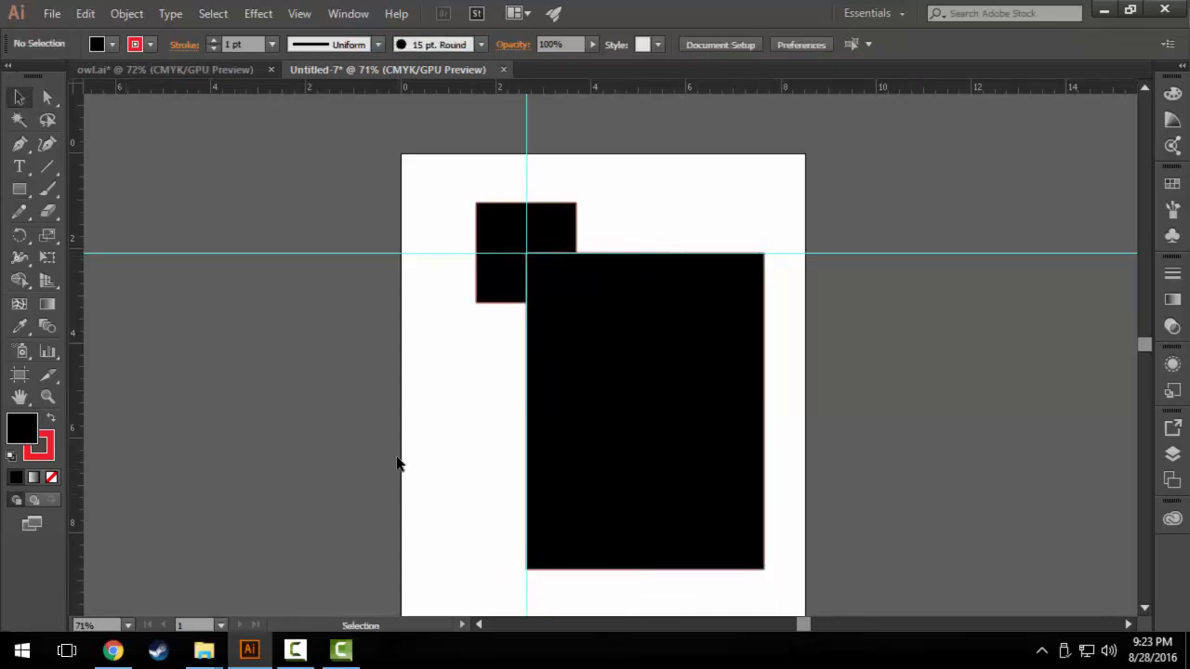
Delete both black shapes from the artboard.
{"action": "scroll", "coordinate": [360, 344], "scroll_direction": "down", "scroll_amount": 1}
{"action": "left_click_drag", "start_coordinate": [426, 168], "coordinate": [713, 437]}
{"action": "key", "text": "Delete"}
Unlock the guides and move them to about 1 in from the artboard's top and left edges.
{"action": "scroll", "coordinate": [725, 419], "scroll_direction": "down", "scroll_amount": 2}
{"action": "scroll", "coordinate": [641, 340], "scroll_direction": "up", "scroll_amount": 4}
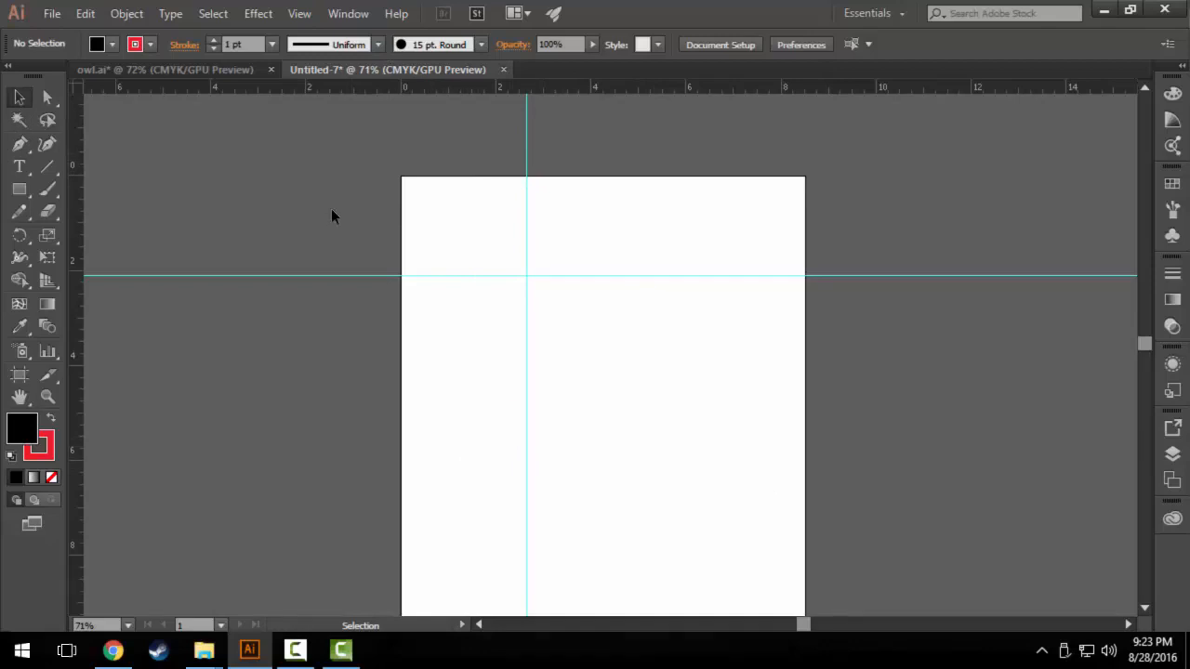
{"action": "left_click", "coordinate": [305, 12]}
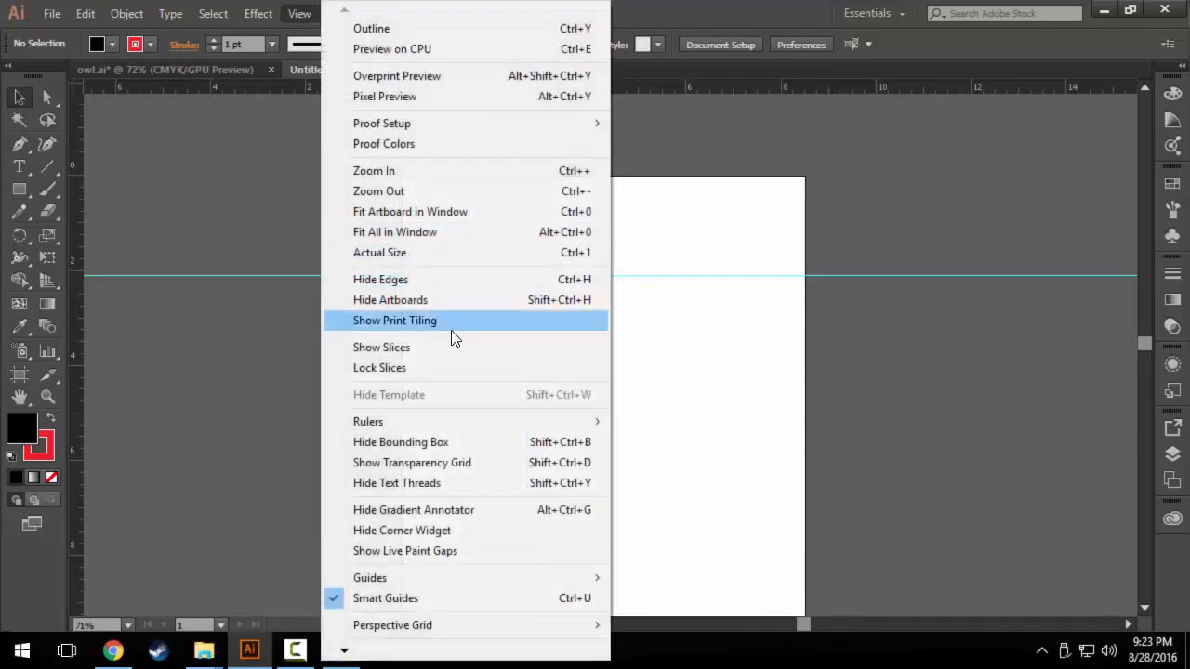
{"action": "mouse_move", "coordinate": [373, 581]}
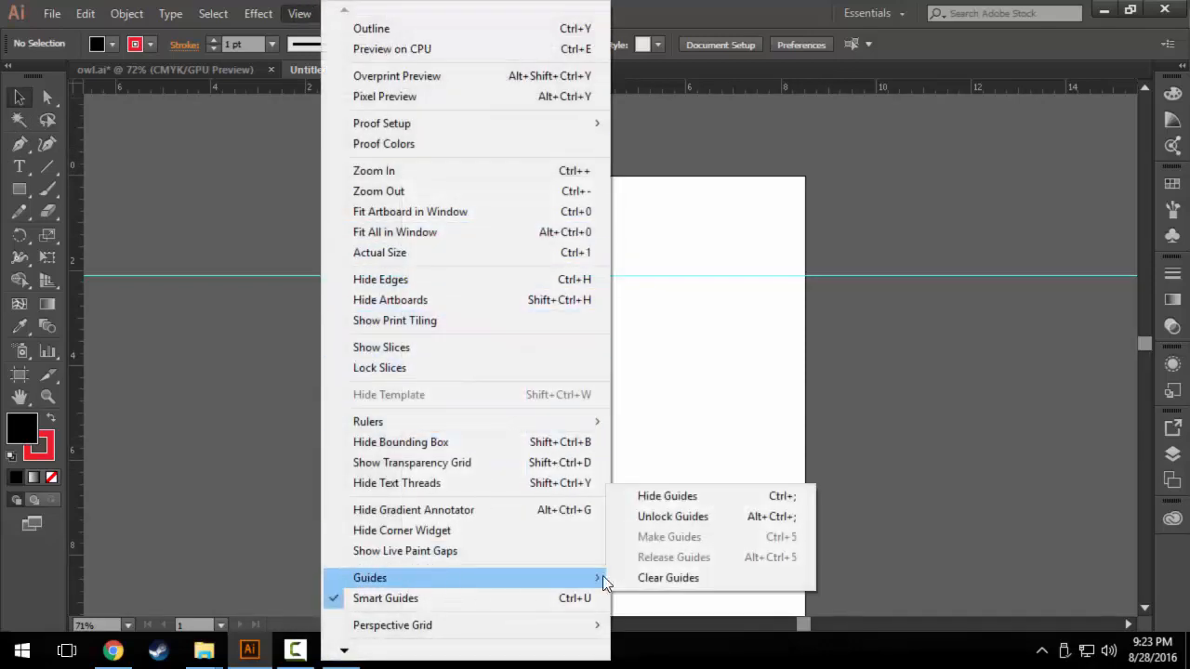
{"action": "left_click", "coordinate": [646, 518]}
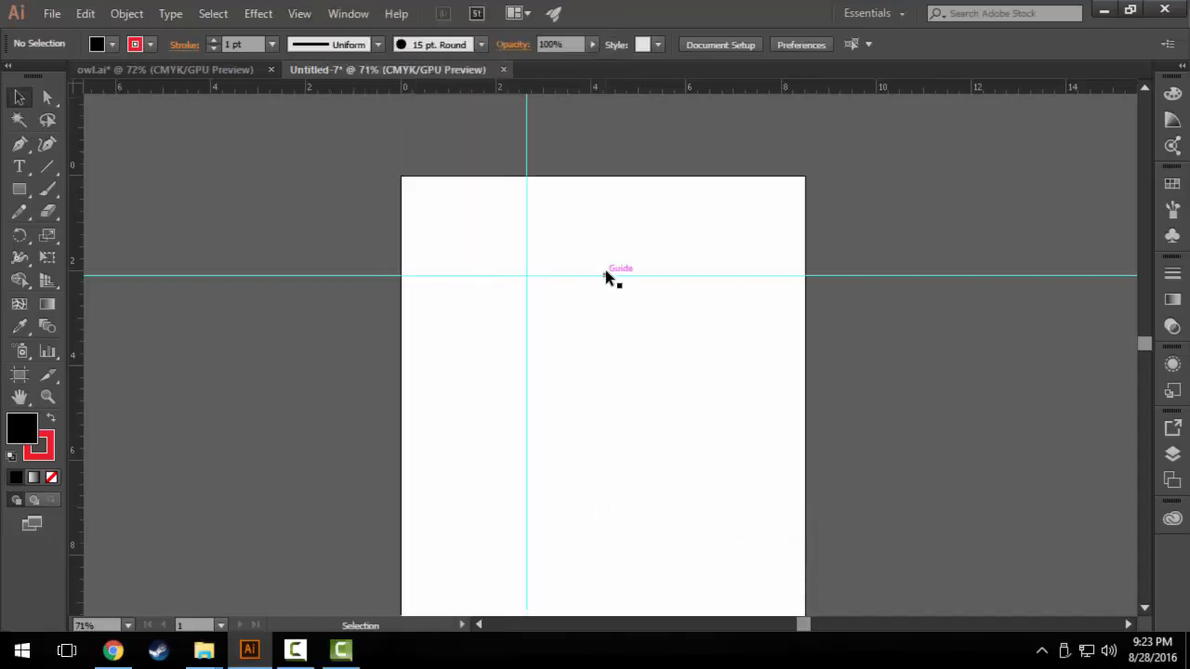
{"action": "left_click_drag", "start_coordinate": [608, 276], "coordinate": [645, 226]}
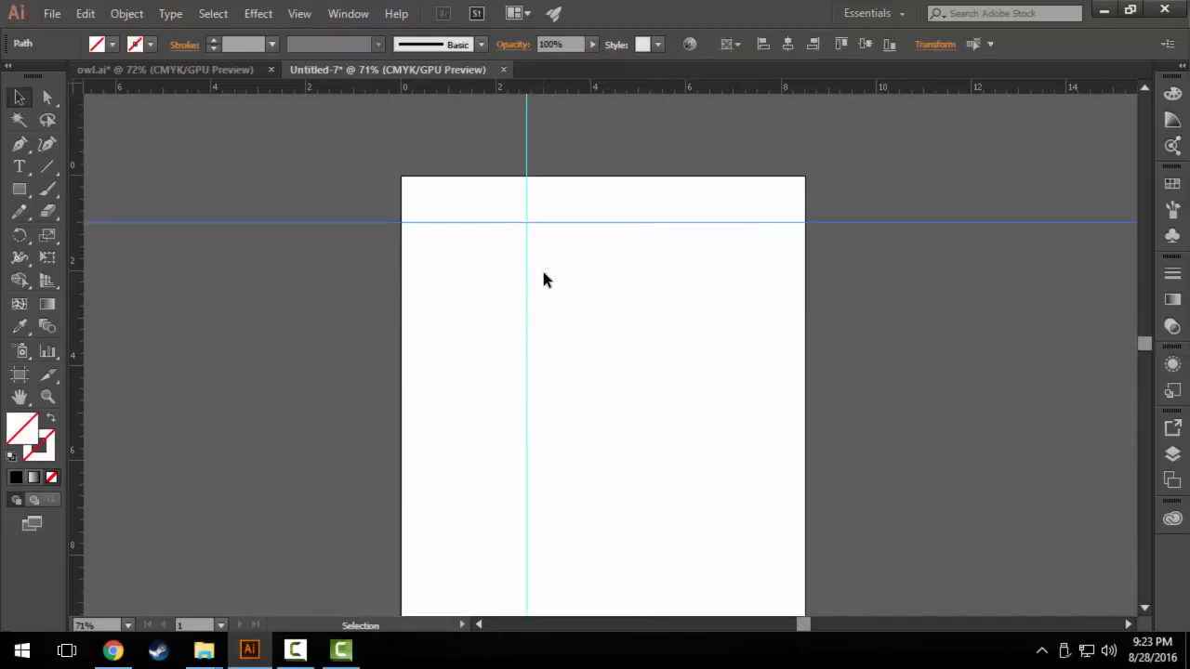
{"action": "left_click_drag", "start_coordinate": [459, 278], "coordinate": [461, 276]}
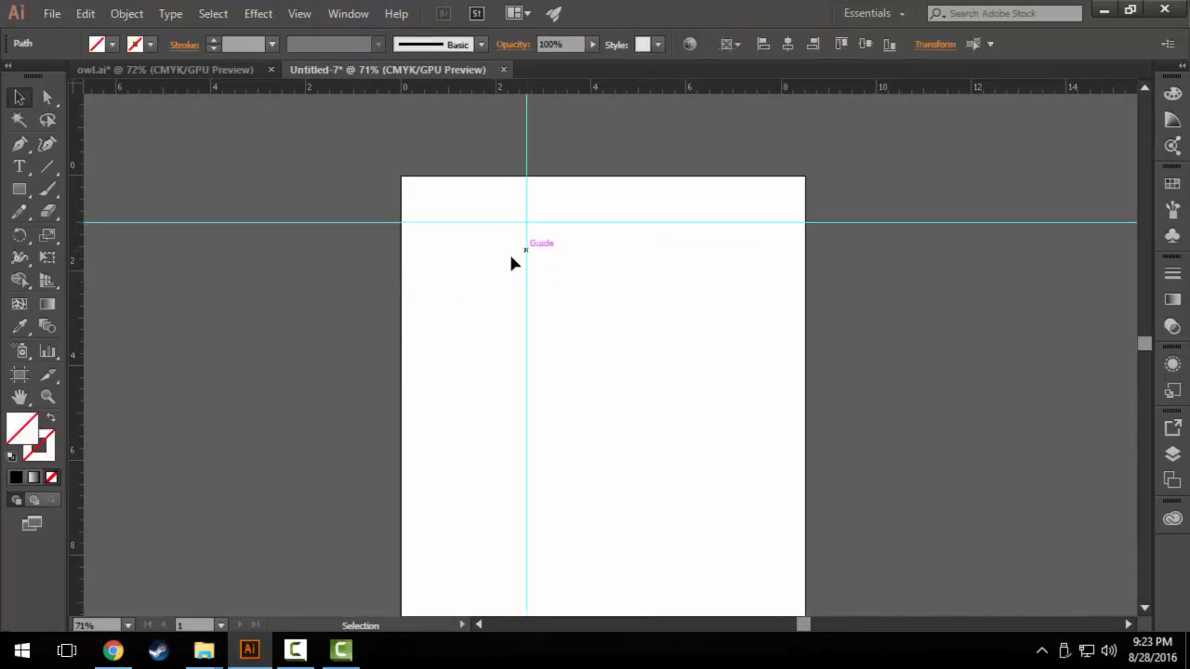
{"action": "left_click_drag", "start_coordinate": [526, 257], "coordinate": [449, 303]}
Add a second horizontal guide at about 6.5 in below the artboard's top edge.
{"action": "scroll", "coordinate": [562, 375], "scroll_direction": "down", "scroll_amount": 2}
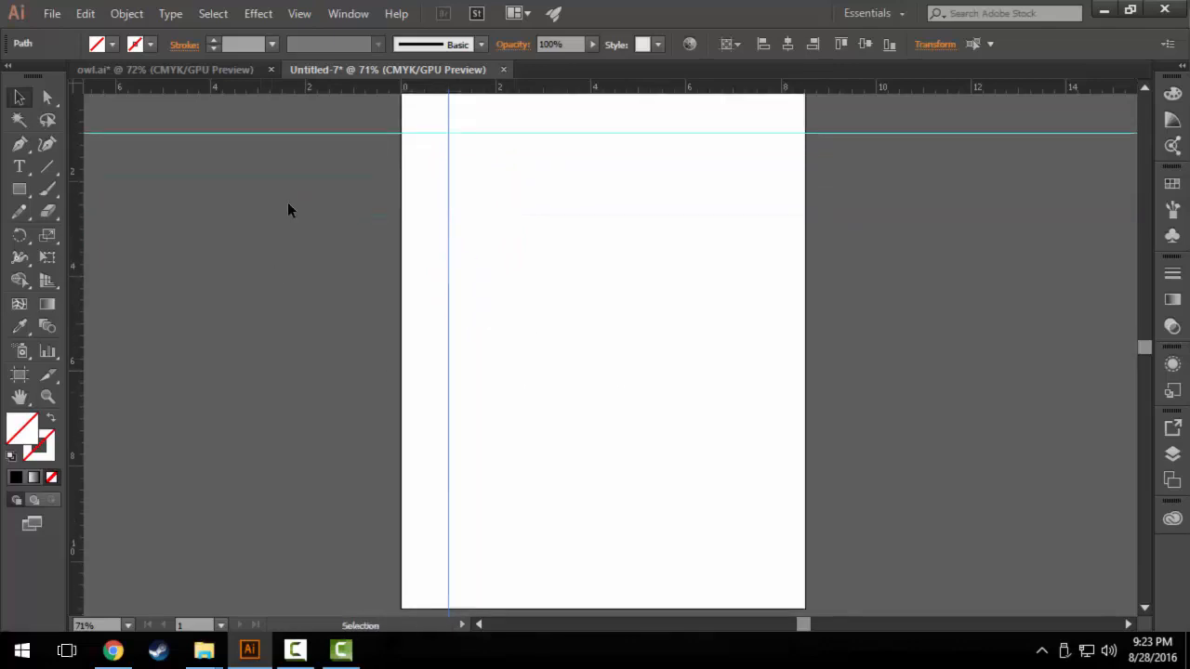
{"action": "left_click_drag", "start_coordinate": [325, 90], "coordinate": [732, 394]}
{"action": "scroll", "coordinate": [738, 382], "scroll_direction": "up", "scroll_amount": 2}
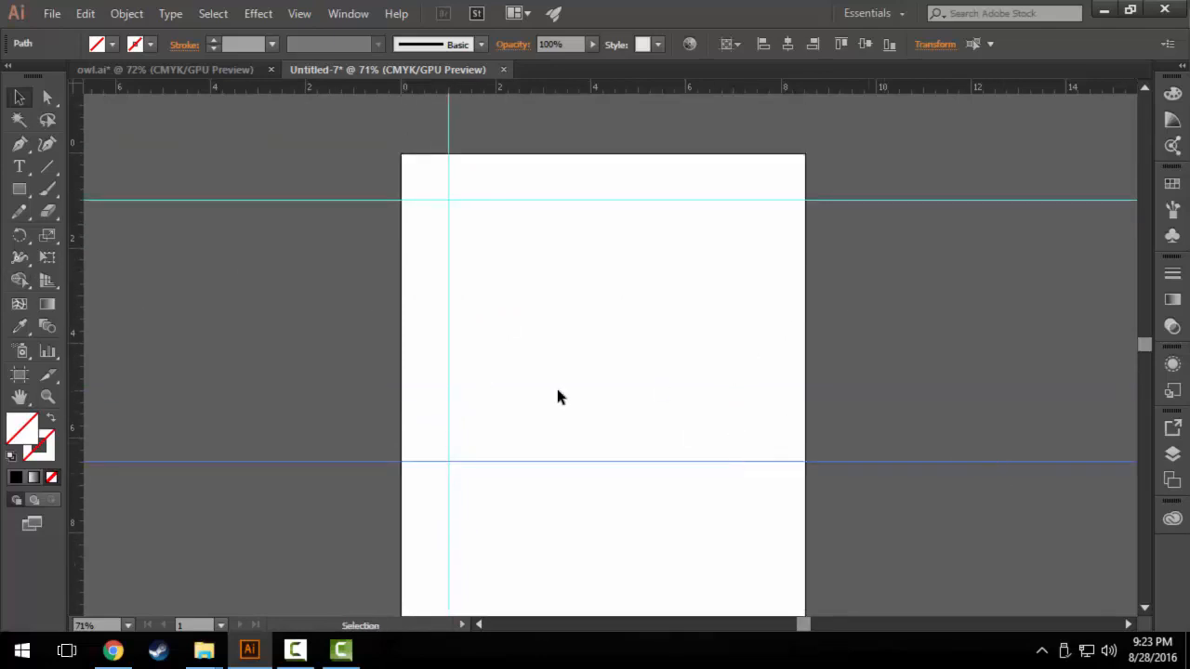
Lock all the guides in place.
{"action": "left_click", "coordinate": [356, 13]}
{"action": "mouse_move", "coordinate": [300, 13]}
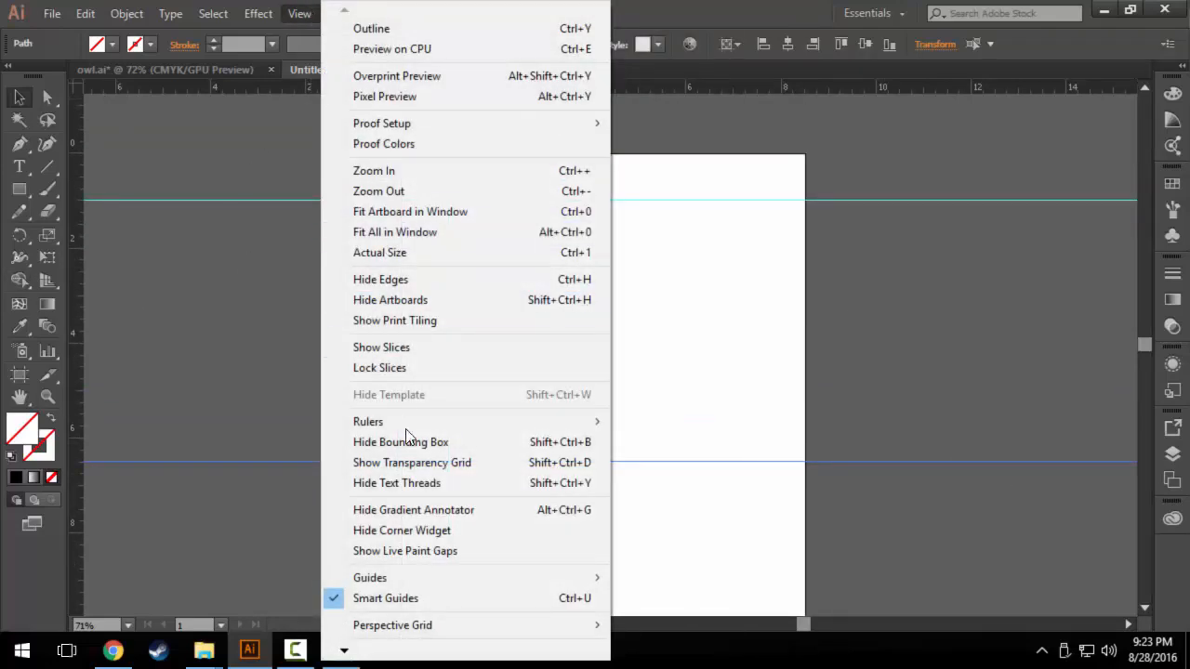
{"action": "mouse_move", "coordinate": [466, 579]}
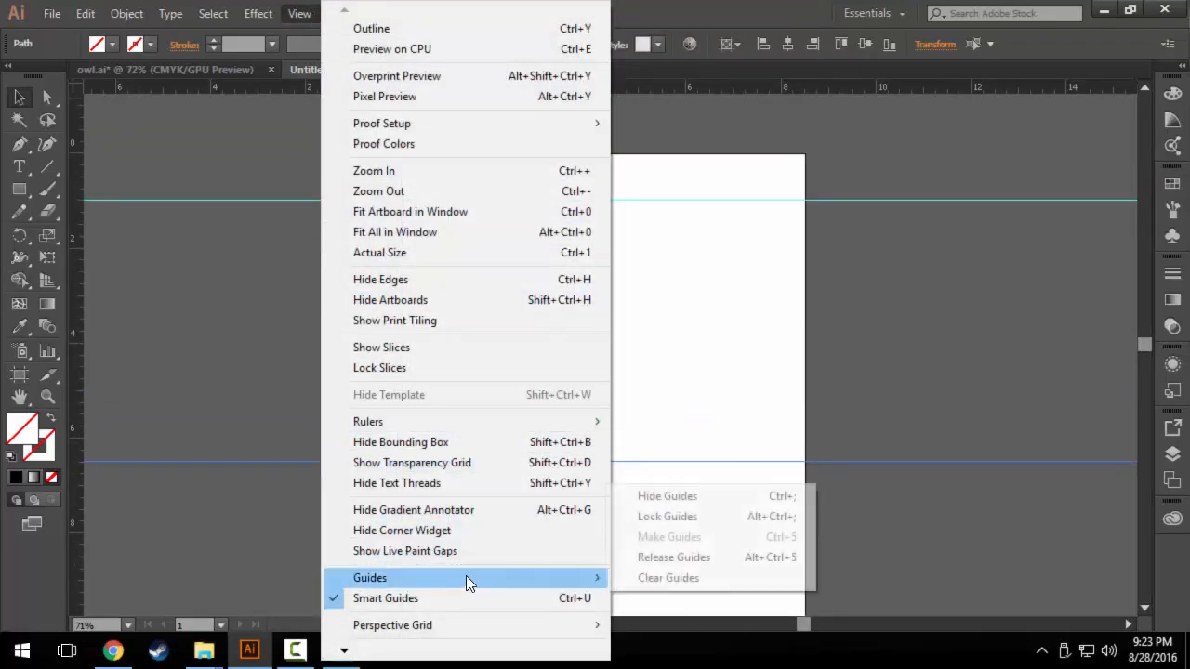
{"action": "left_click", "coordinate": [696, 518]}
{"action": "scroll", "coordinate": [530, 344], "scroll_direction": "down", "scroll_amount": 2}
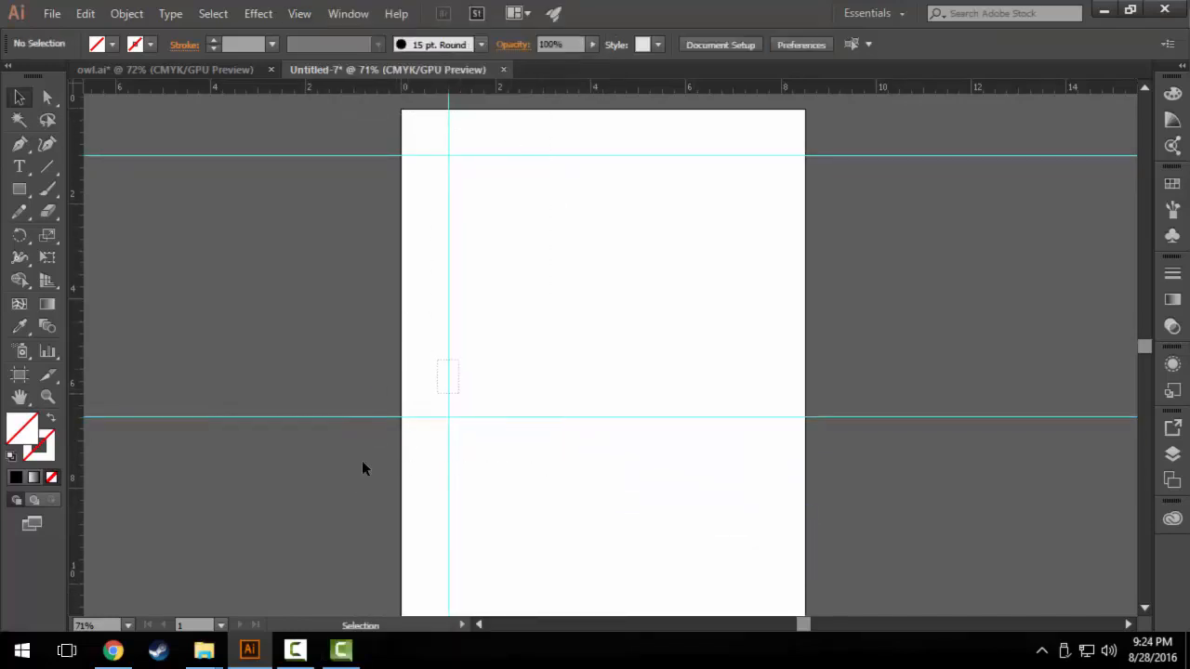
Examine the print preview for the guides and close it without printing.
{"action": "left_click", "coordinate": [52, 13]}
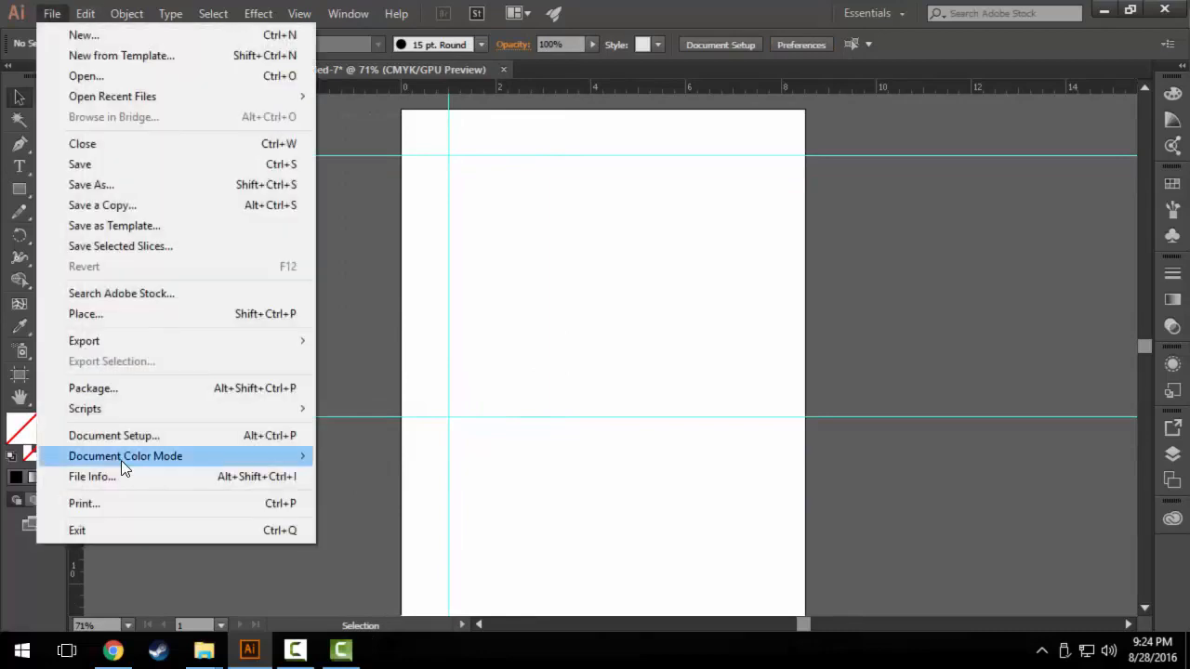
{"action": "left_click", "coordinate": [111, 509]}
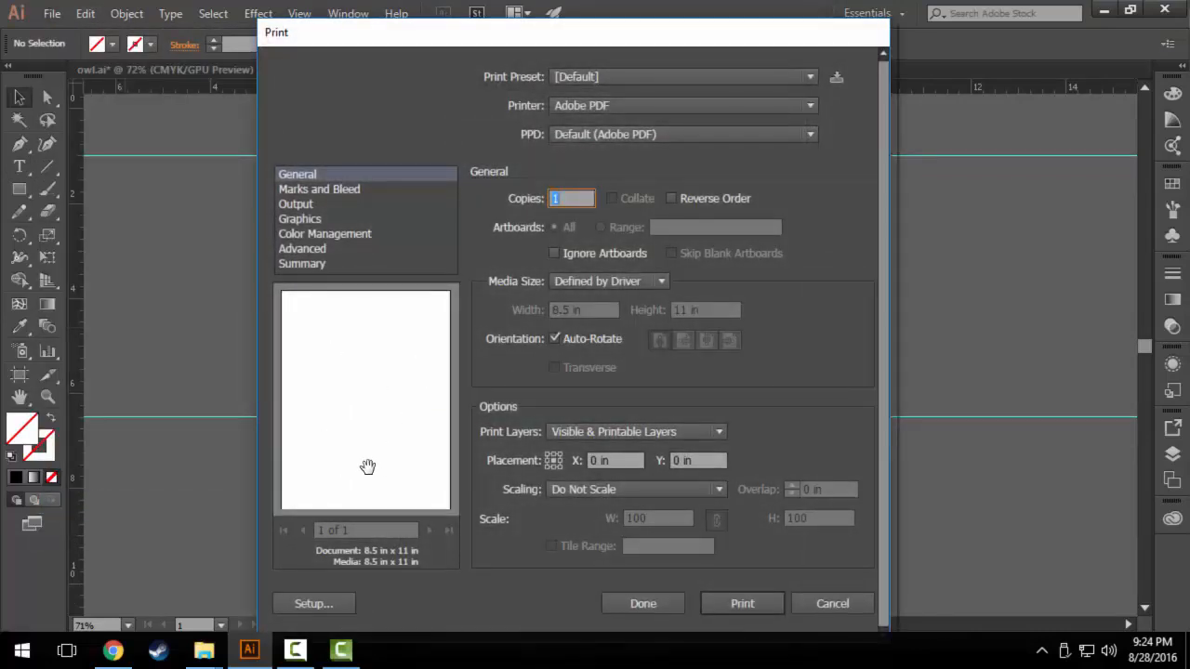
{"action": "left_click", "coordinate": [824, 606]}
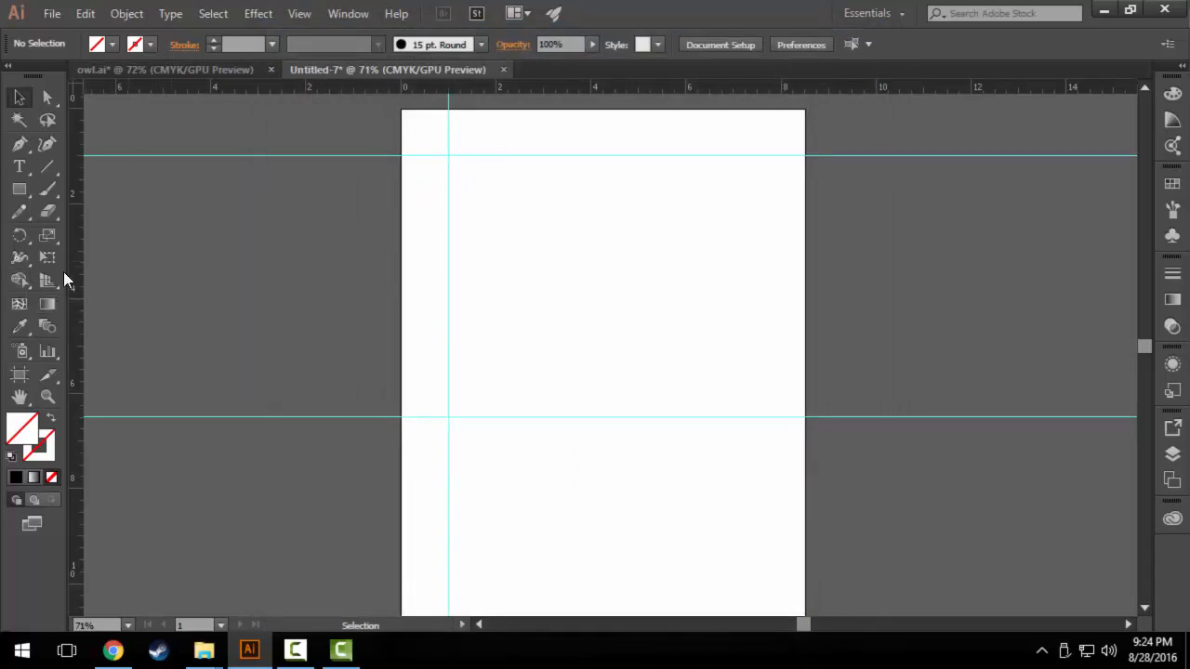
Show the document grid.
{"action": "left_click", "coordinate": [347, 13]}
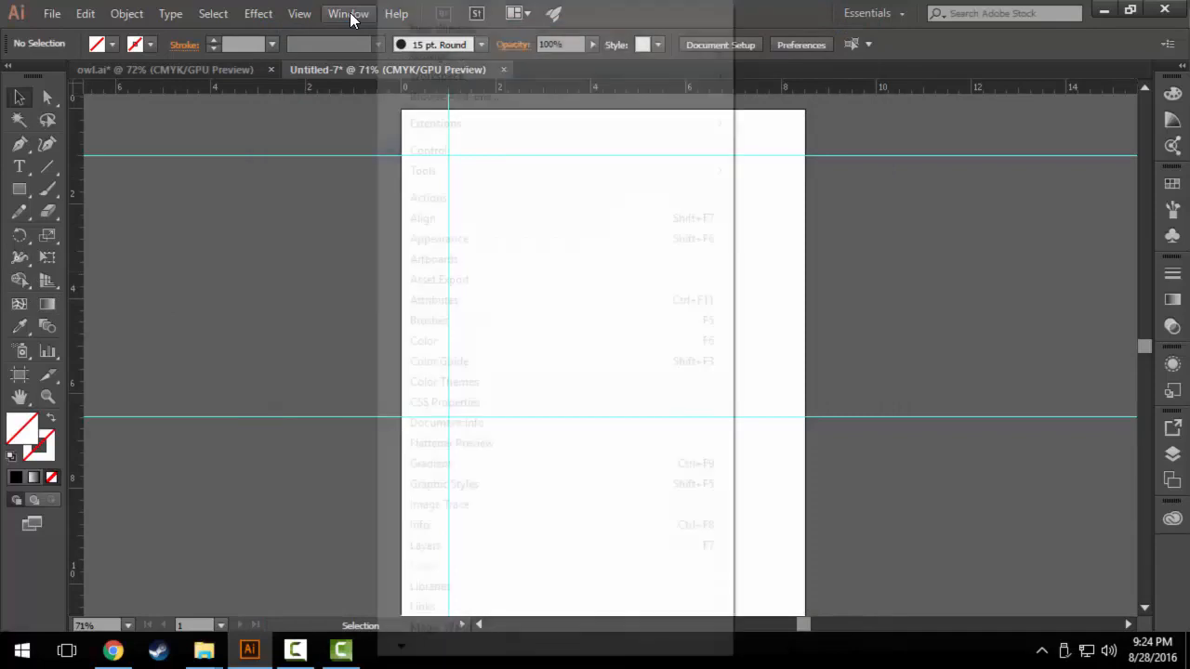
{"action": "mouse_move", "coordinate": [299, 13]}
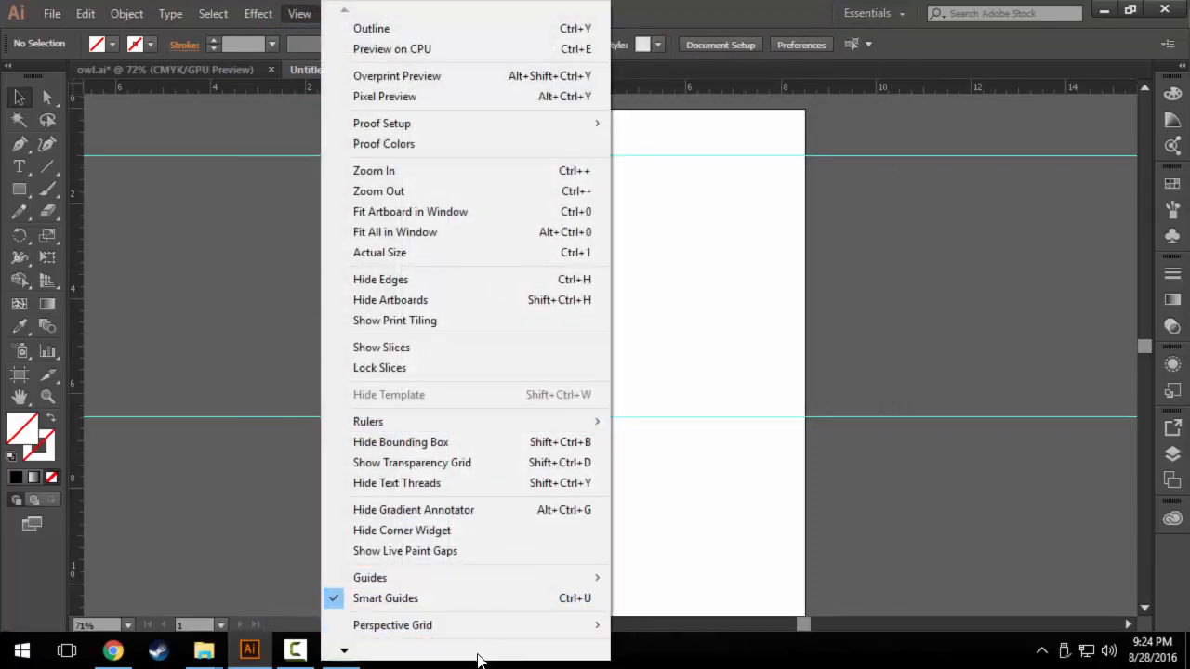
{"action": "mouse_move", "coordinate": [341, 656]}
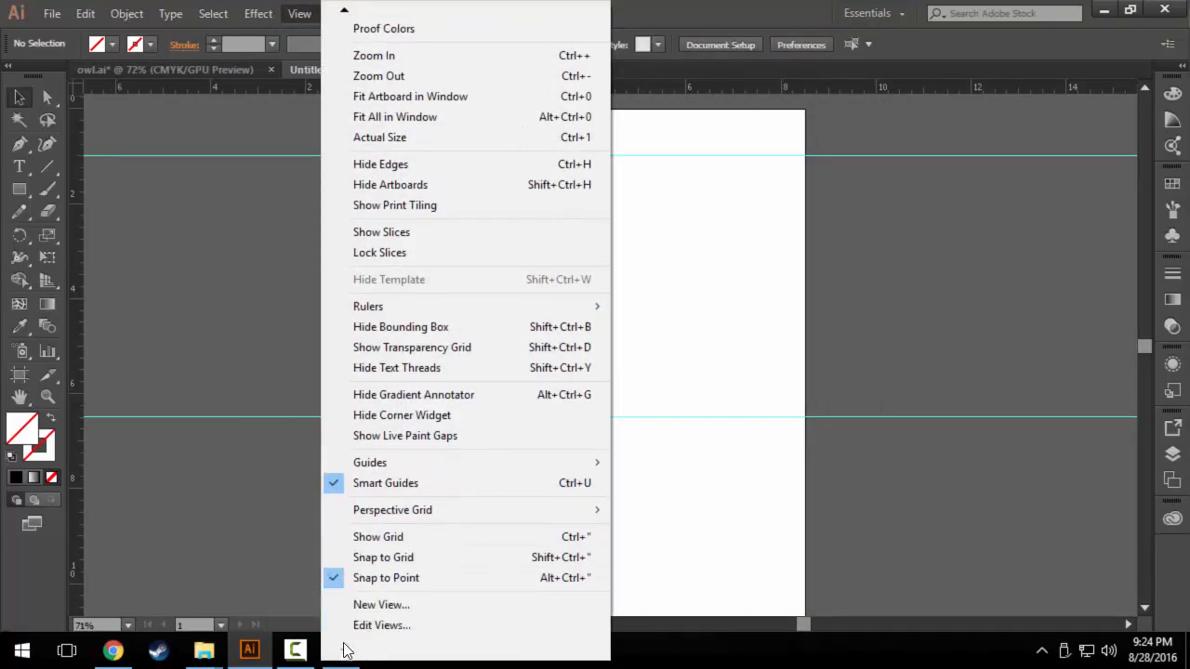
{"action": "left_click", "coordinate": [384, 535]}
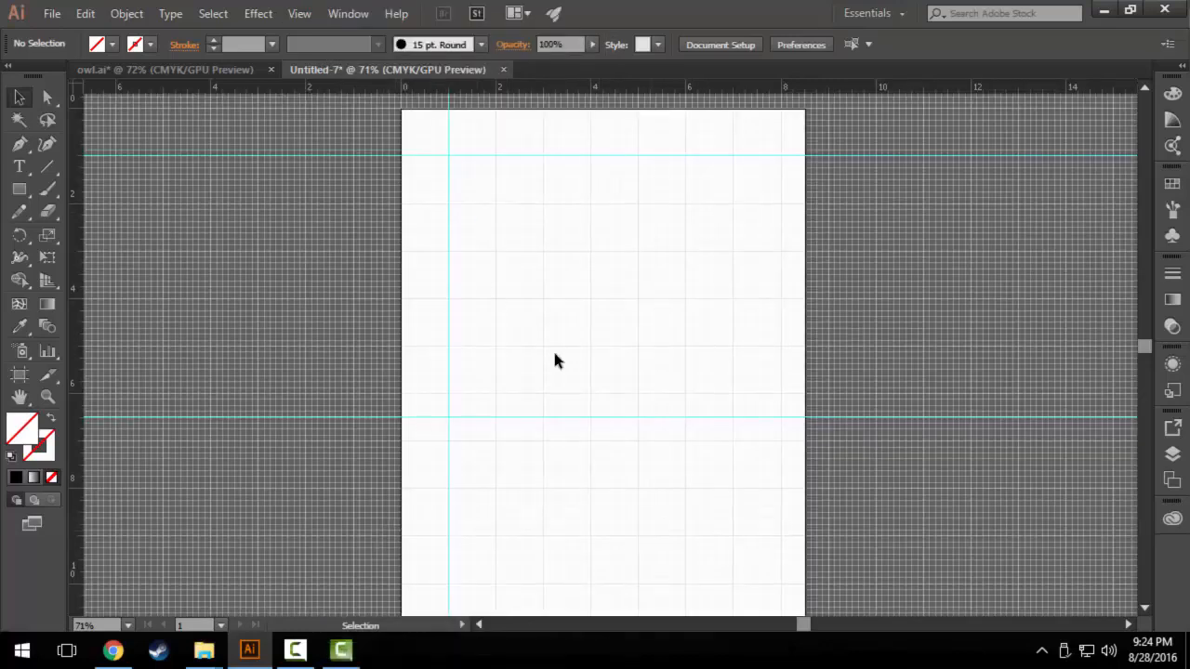
Remove the grid's subdivisions in the Guides & Grid preferences so that gridlines appear only every 1 in.
{"action": "left_click", "coordinate": [86, 13]}
{"action": "mouse_move", "coordinate": [193, 606]}
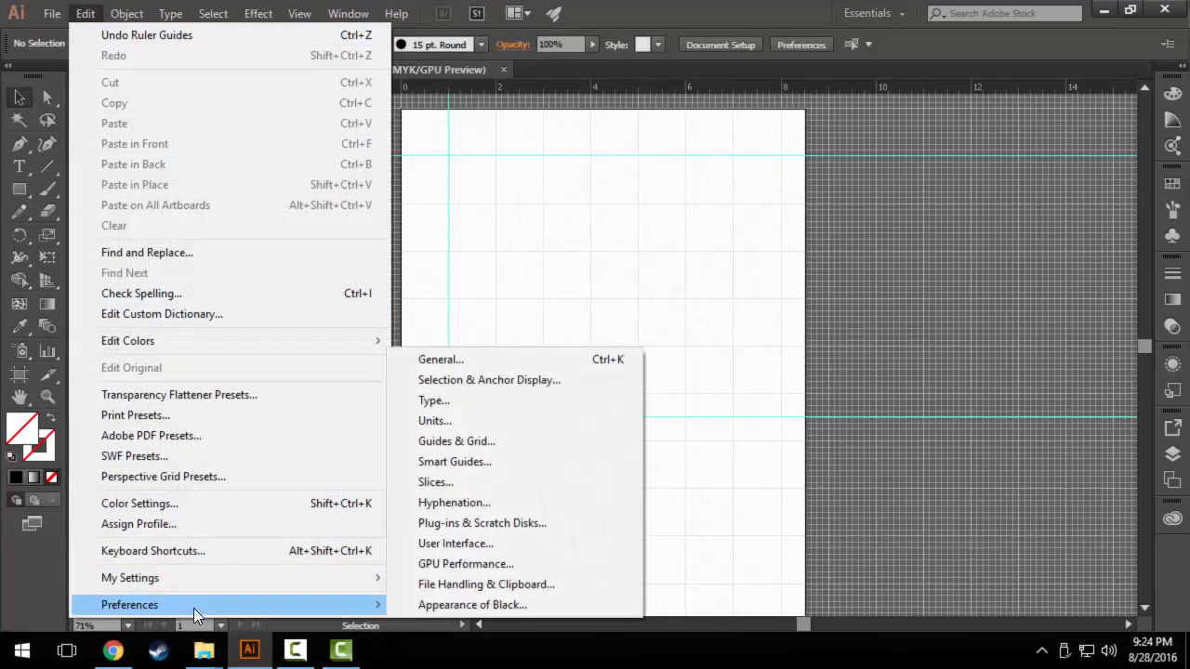
{"action": "left_click", "coordinate": [492, 442]}
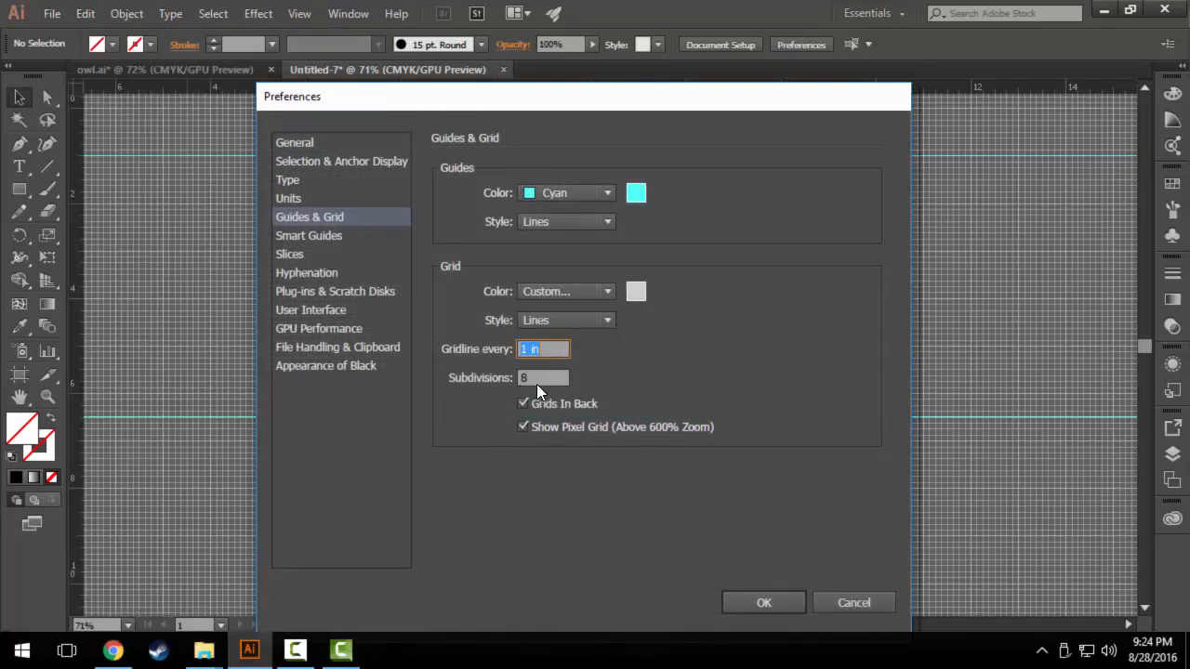
{"action": "key", "text": "Tab"}
{"action": "left_click", "coordinate": [756, 596]}
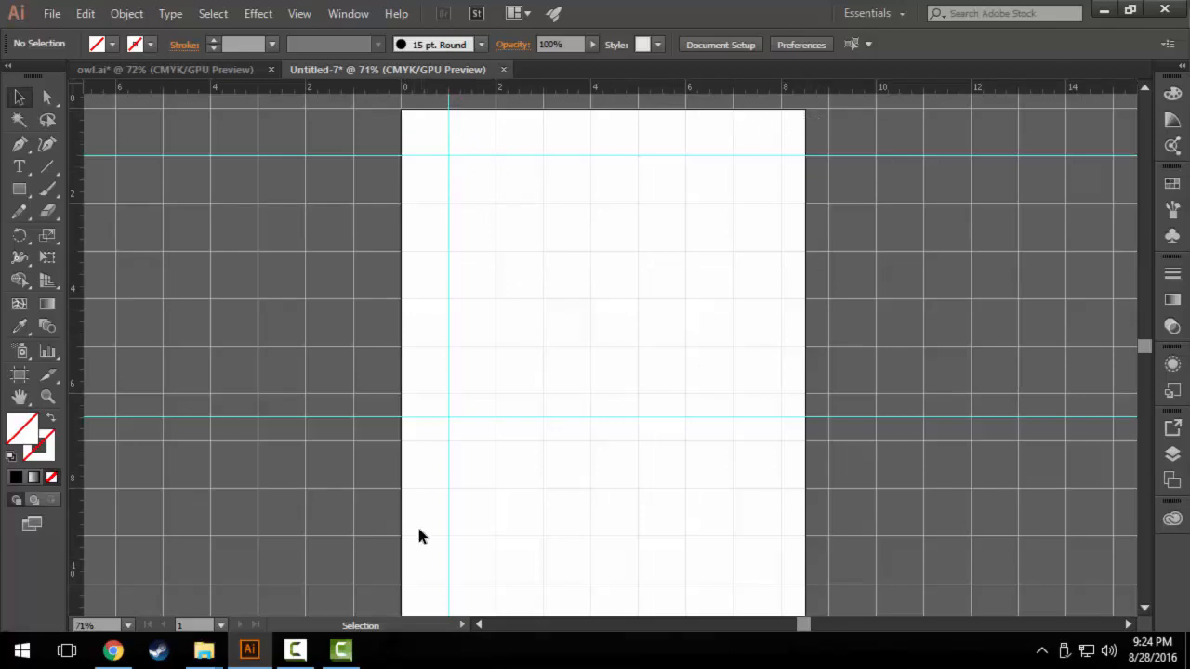
Turn on Snap to Grid and draw two 5 × 3 in rectangles, one above the other, 1 in apart.
{"action": "left_click", "coordinate": [296, 15]}
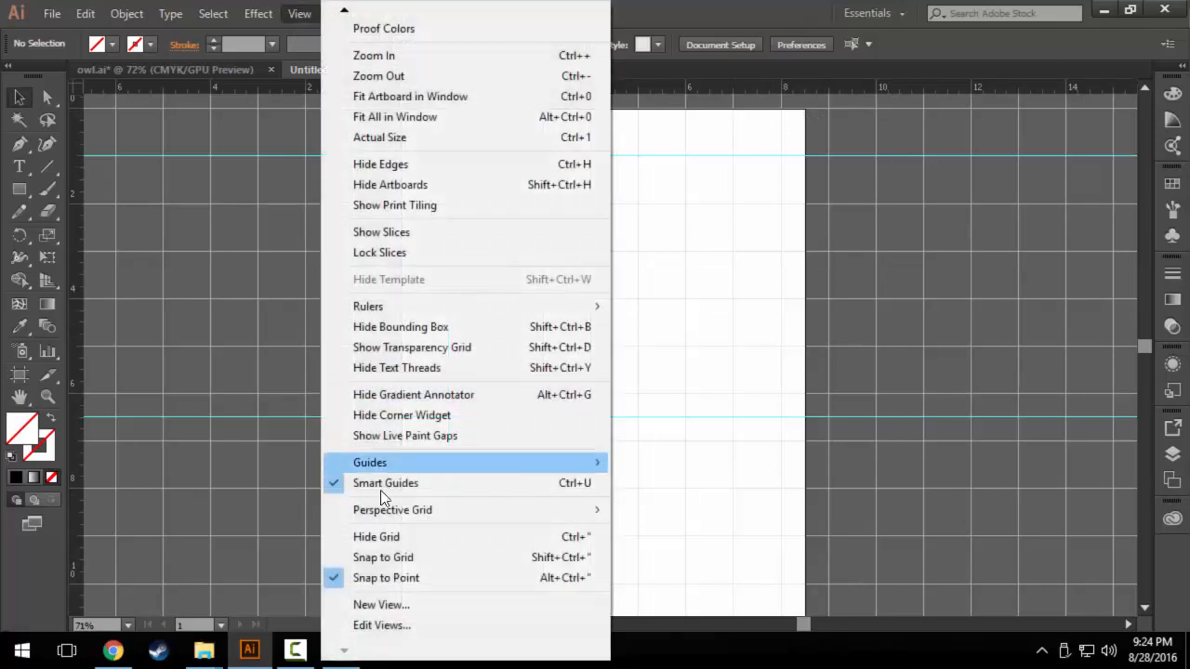
{"action": "left_click", "coordinate": [394, 557]}
{"action": "left_click", "coordinate": [22, 190]}
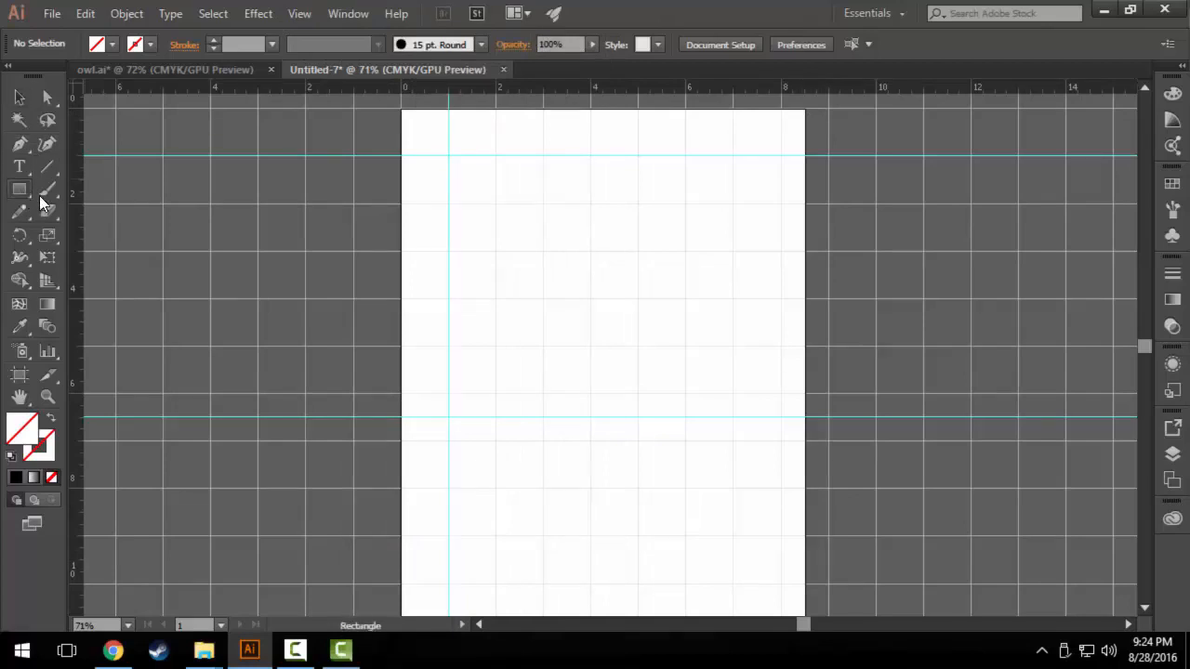
{"action": "left_click_drag", "start_coordinate": [495, 205], "coordinate": [749, 369]}
{"action": "scroll", "coordinate": [712, 369], "scroll_direction": "down", "scroll_amount": 2}
{"action": "mouse_move", "coordinate": [500, 468]}
{"action": "left_mouse_down"}
{"action": "mouse_move", "coordinate": [633, 326]}
{"action": "mouse_move", "coordinate": [734, 327]}
{"action": "left_mouse_up"}
Give both rectangles a red stroke and a black fill.
{"action": "left_click", "coordinate": [19, 97]}
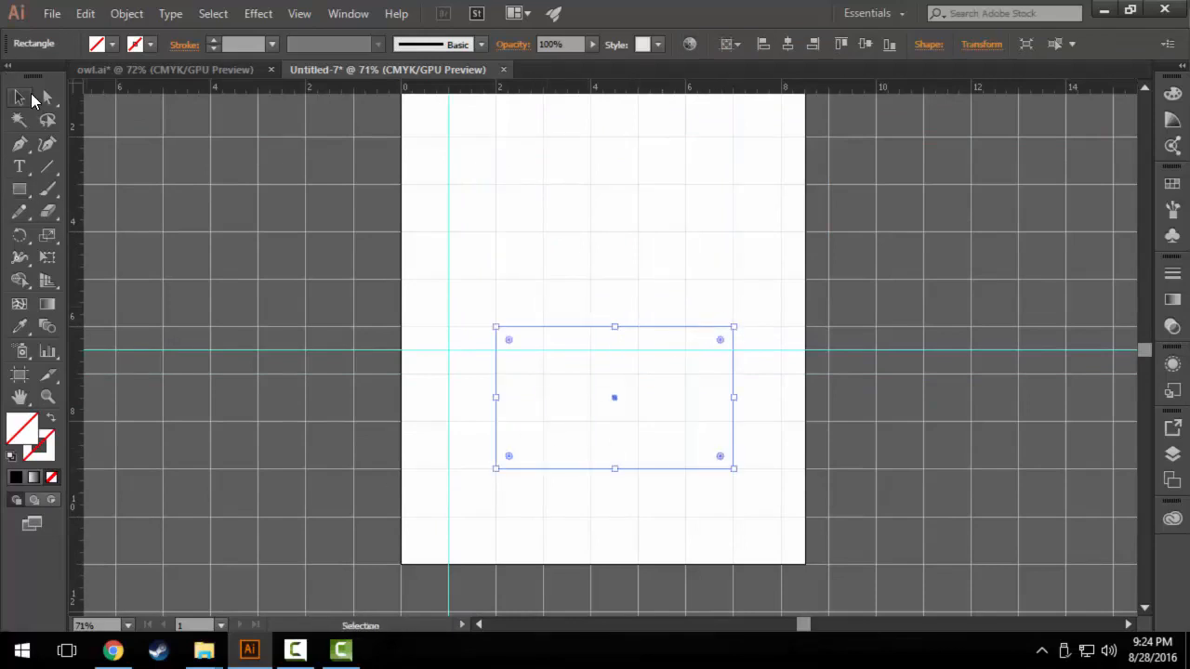
{"action": "left_click_drag", "start_coordinate": [446, 182], "coordinate": [622, 359]}
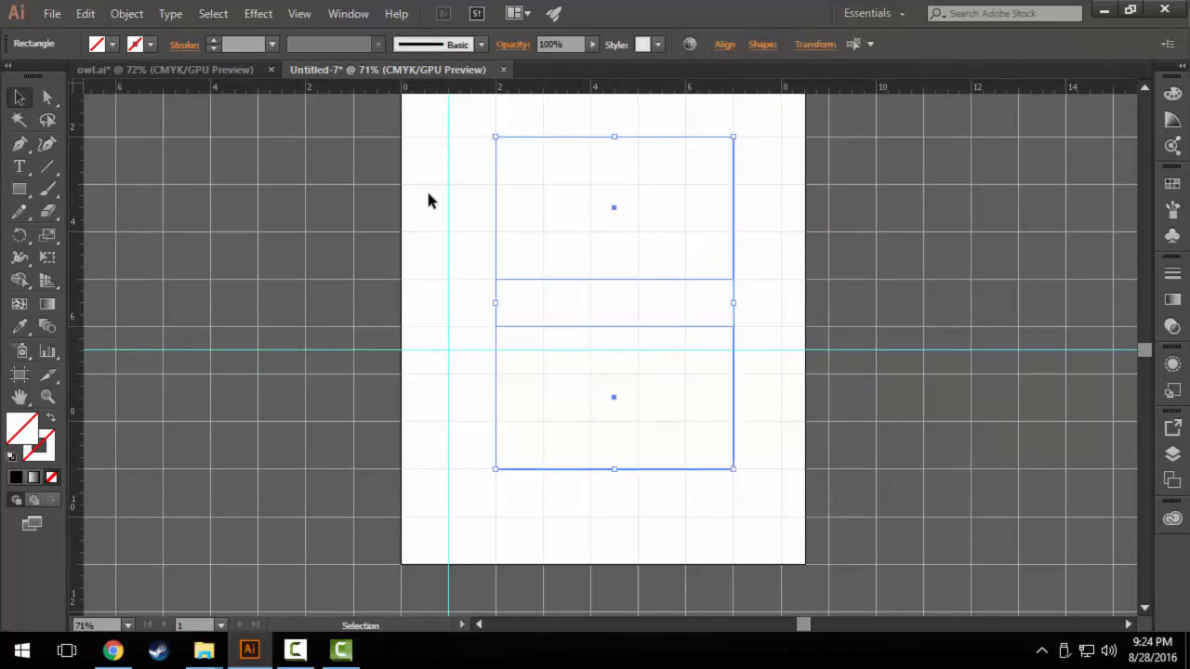
{"action": "left_click", "coordinate": [143, 45]}
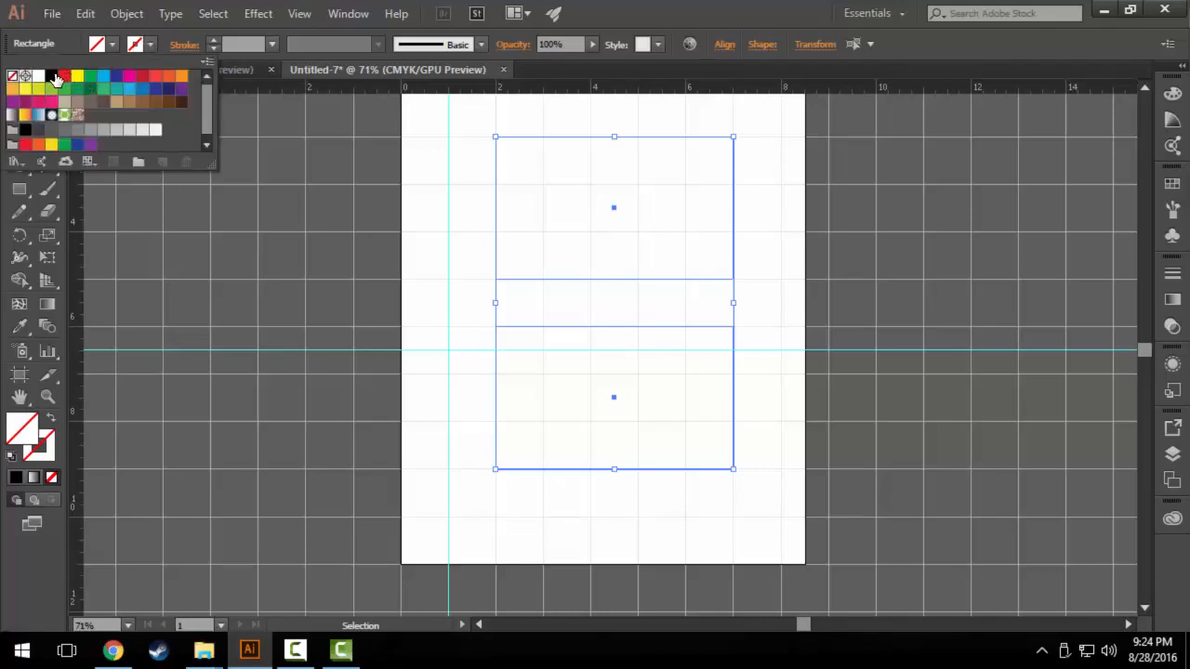
{"action": "left_click", "coordinate": [67, 77]}
{"action": "left_click", "coordinate": [140, 44]}
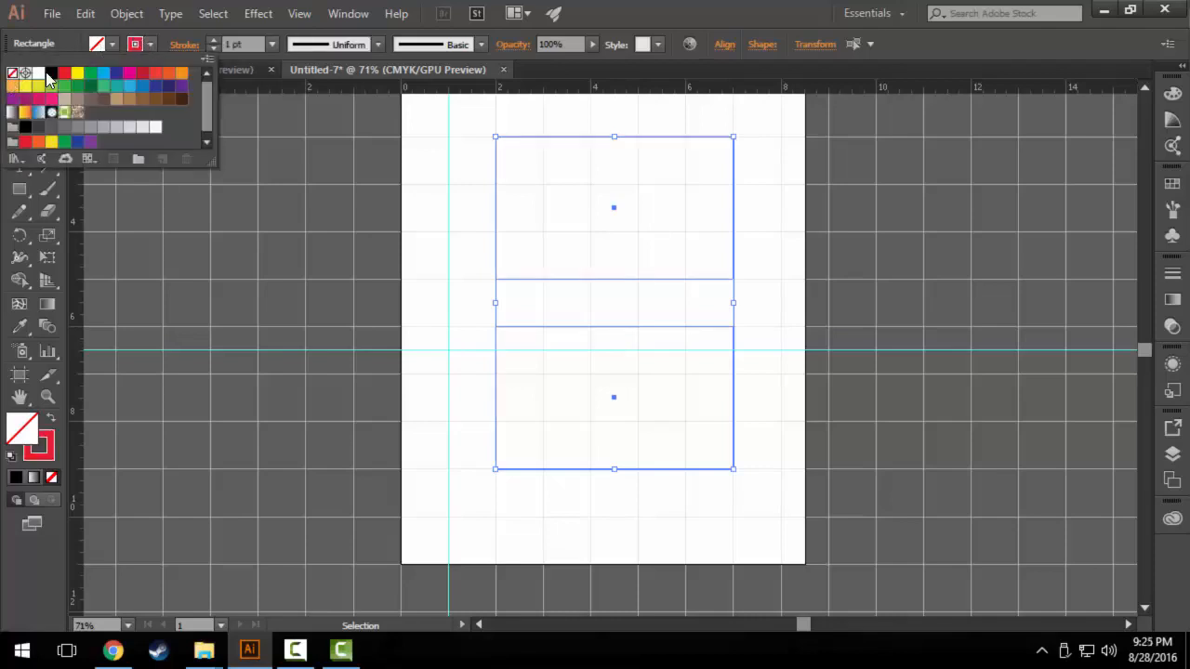
{"action": "left_click", "coordinate": [51, 77]}
{"action": "left_click", "coordinate": [70, 45]}
{"action": "left_click", "coordinate": [23, 100]}
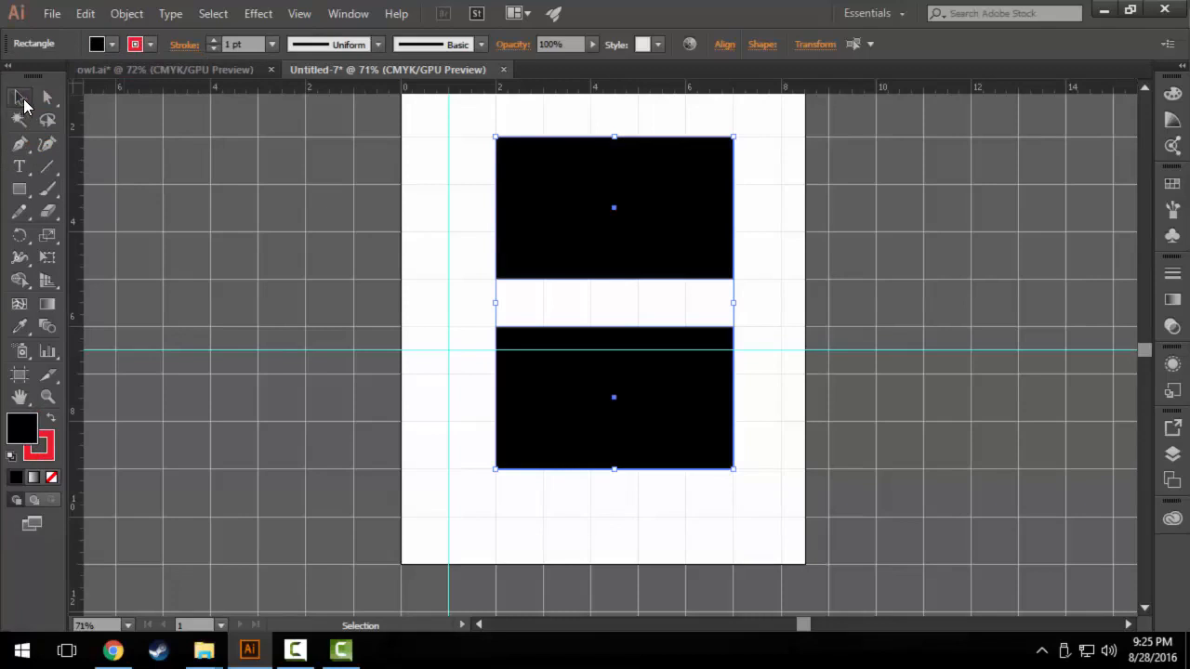
{"action": "left_click", "coordinate": [354, 279]}
{"action": "scroll", "coordinate": [691, 545], "scroll_direction": "up", "scroll_amount": 3}
{"action": "scroll", "coordinate": [473, 303], "scroll_direction": "down", "scroll_amount": 1}
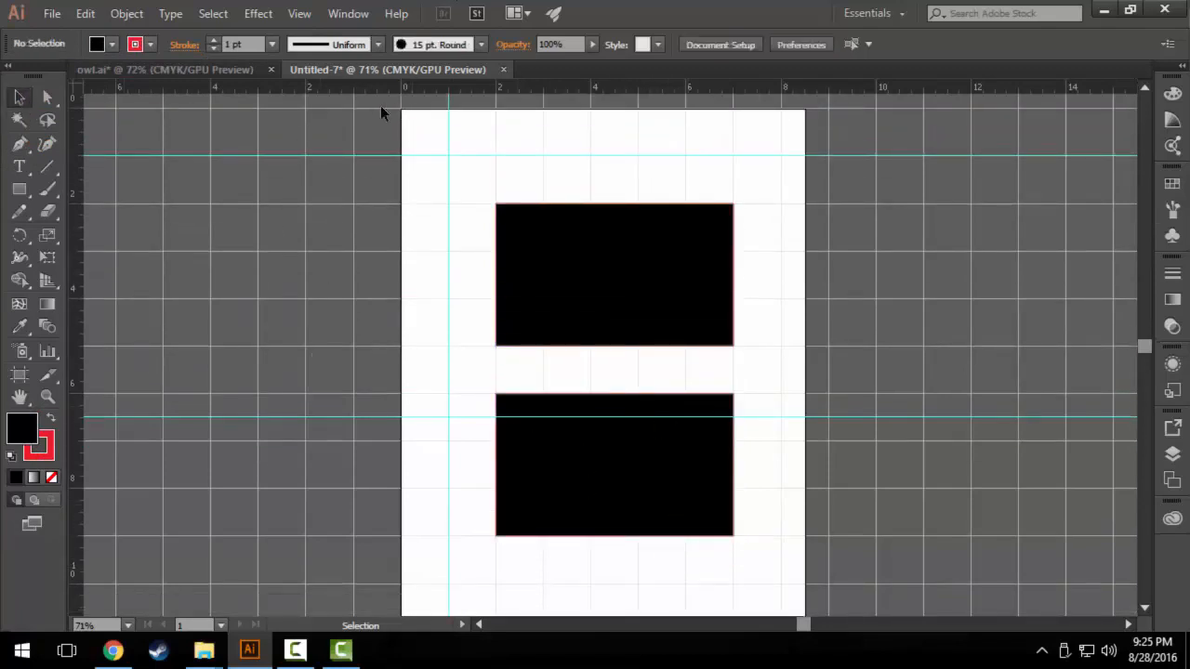
{"action": "left_click", "coordinate": [348, 14]}
{"action": "mouse_move", "coordinate": [315, 13]}
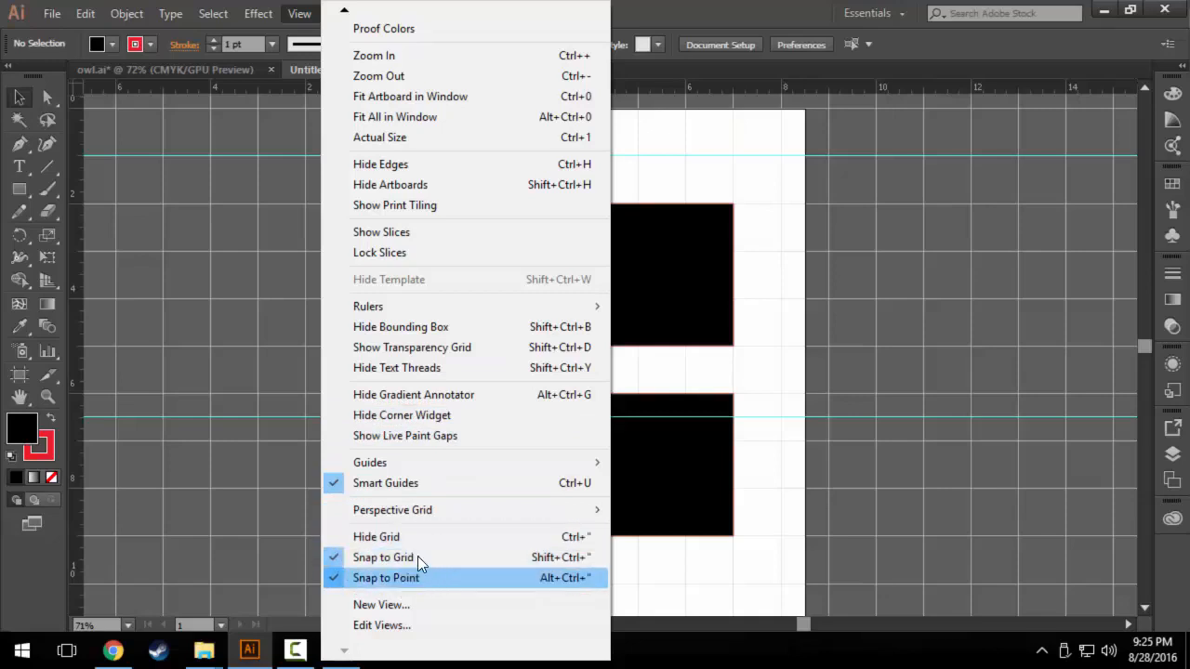
Delete both black rectangles from the artboard.
{"action": "left_click", "coordinate": [20, 96]}
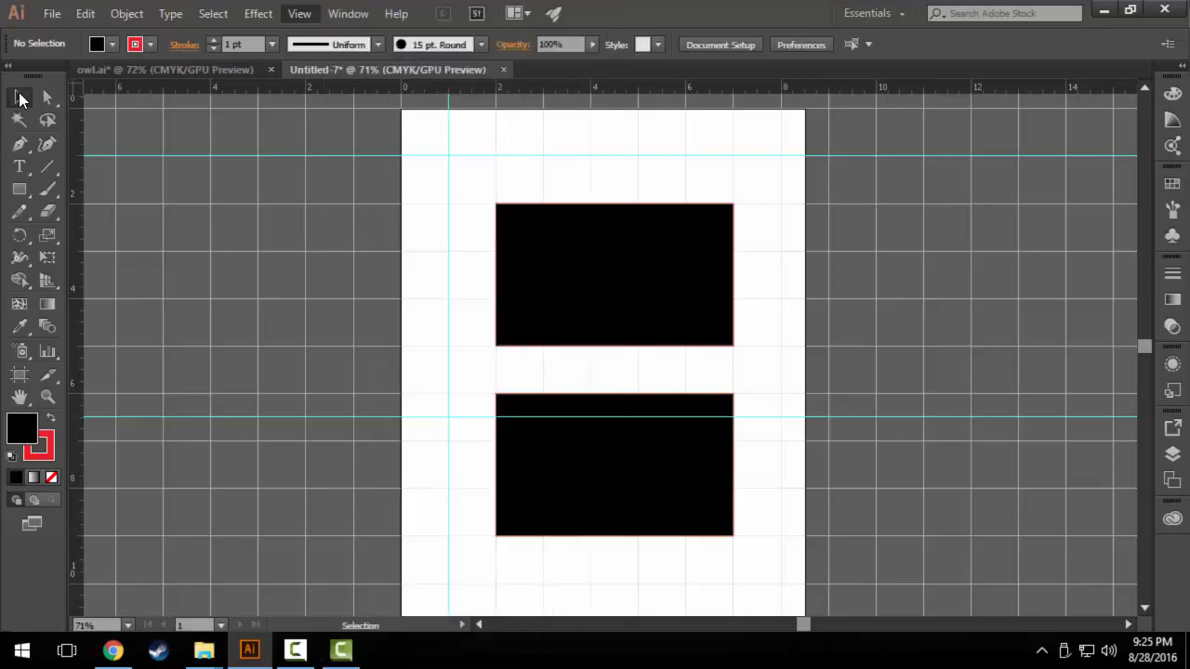
{"action": "left_click_drag", "start_coordinate": [435, 134], "coordinate": [797, 555]}
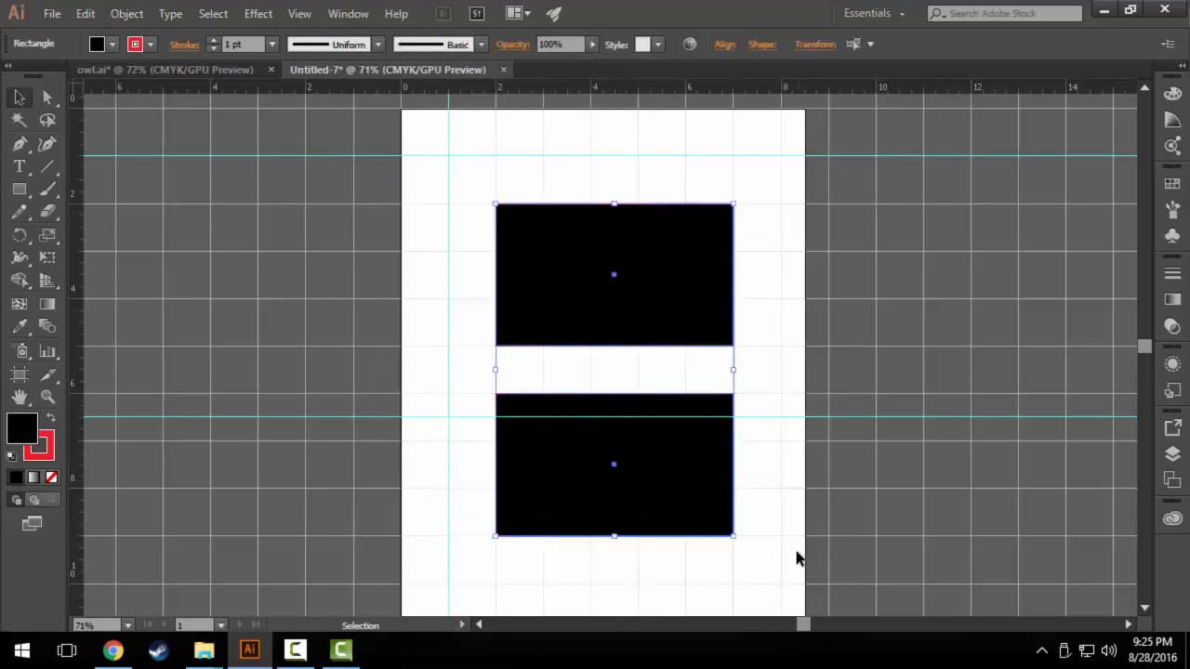
{"action": "key", "text": "Delete"}
Hide the document grid and turn off Snap to Grid.
{"action": "left_click", "coordinate": [300, 13]}
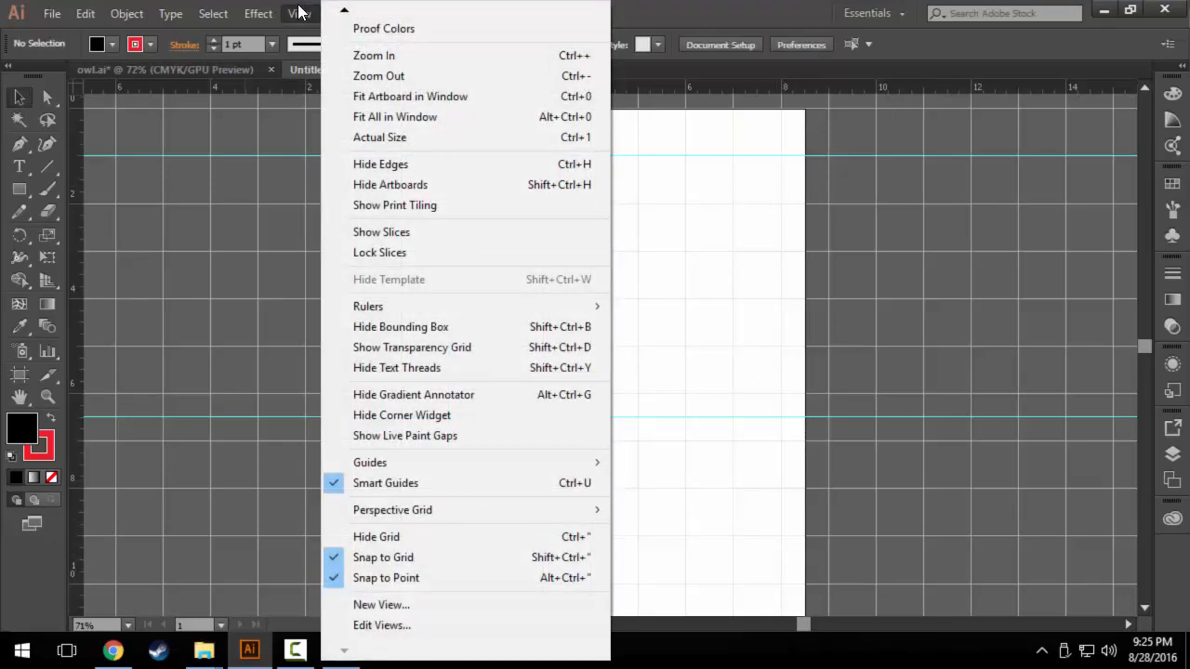
{"action": "left_click", "coordinate": [433, 539]}
{"action": "left_click", "coordinate": [306, 18]}
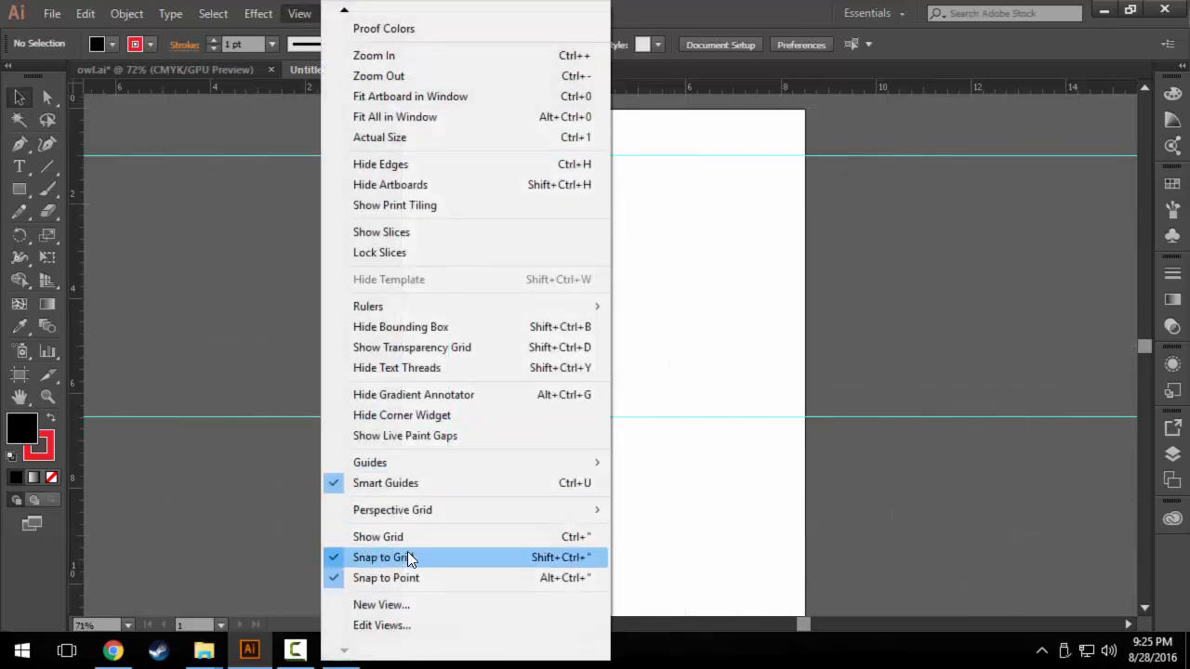
{"action": "left_click", "coordinate": [406, 557]}
Clear all the guides from the document.
{"action": "left_click", "coordinate": [299, 15]}
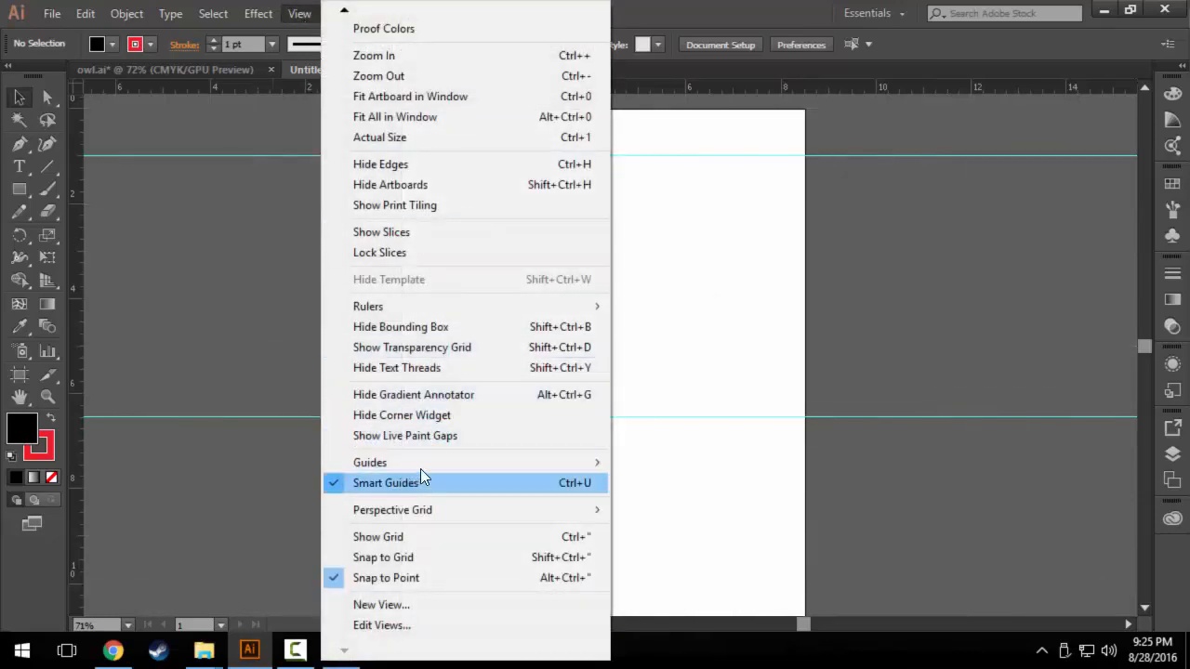
{"action": "mouse_move", "coordinate": [419, 462]}
{"action": "left_click", "coordinate": [673, 546]}
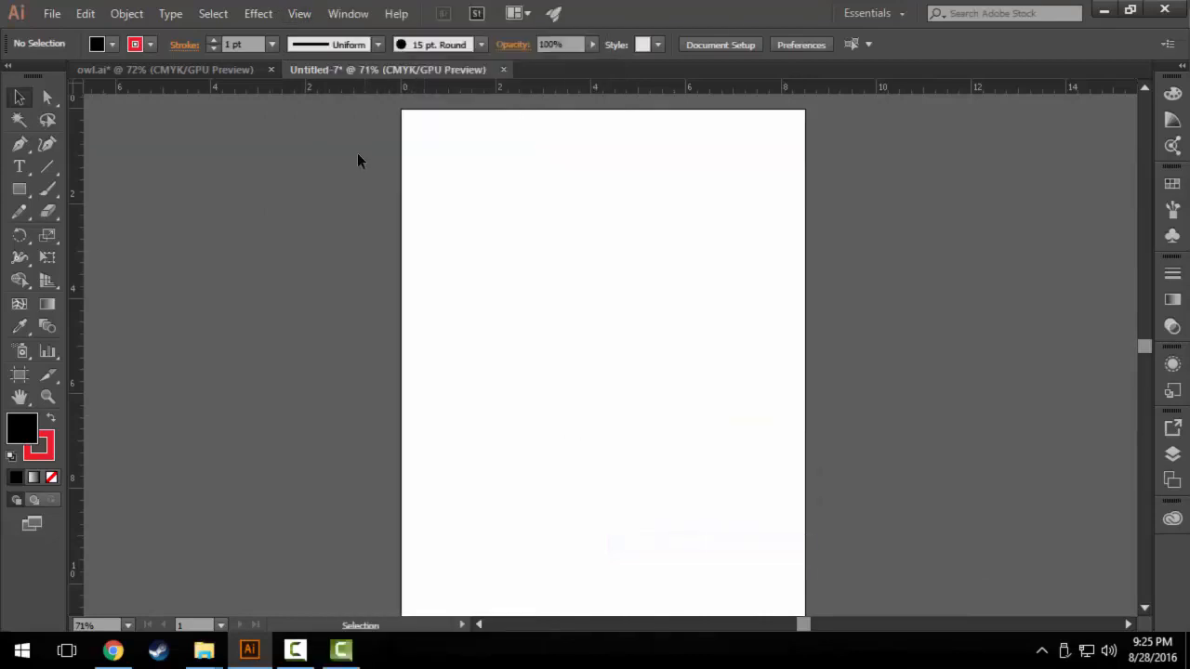
Show the perspective grid and draw a rectangle on its left plane, just beside the central vertical edge.
{"action": "left_click", "coordinate": [297, 16]}
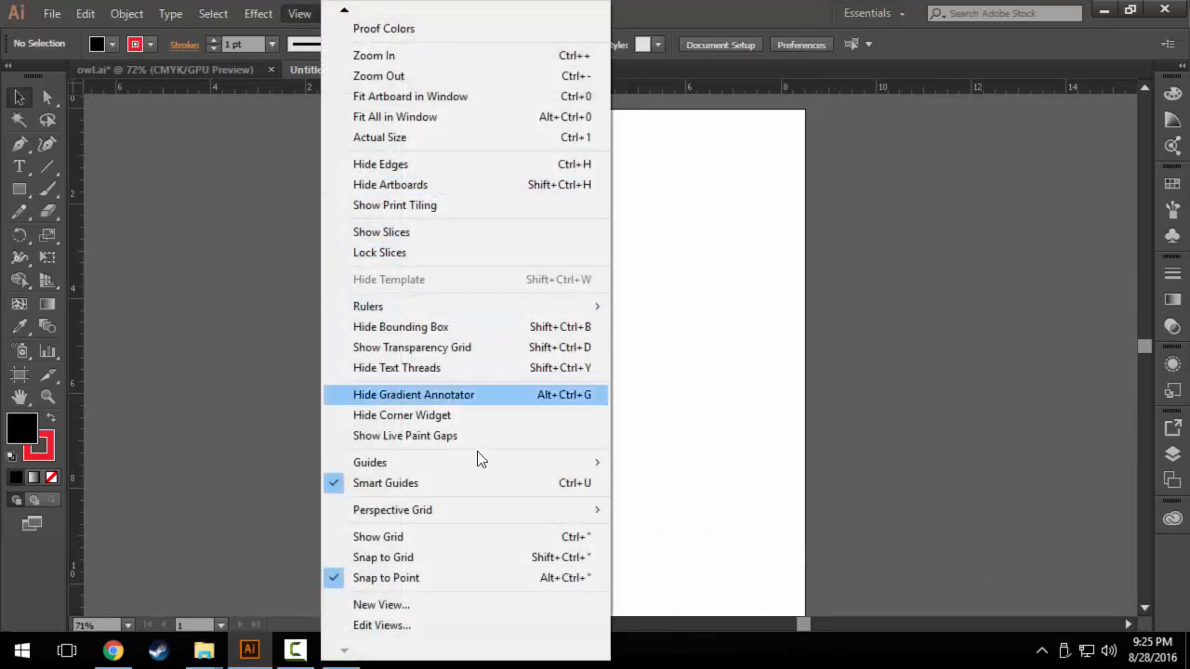
{"action": "mouse_move", "coordinate": [493, 520]}
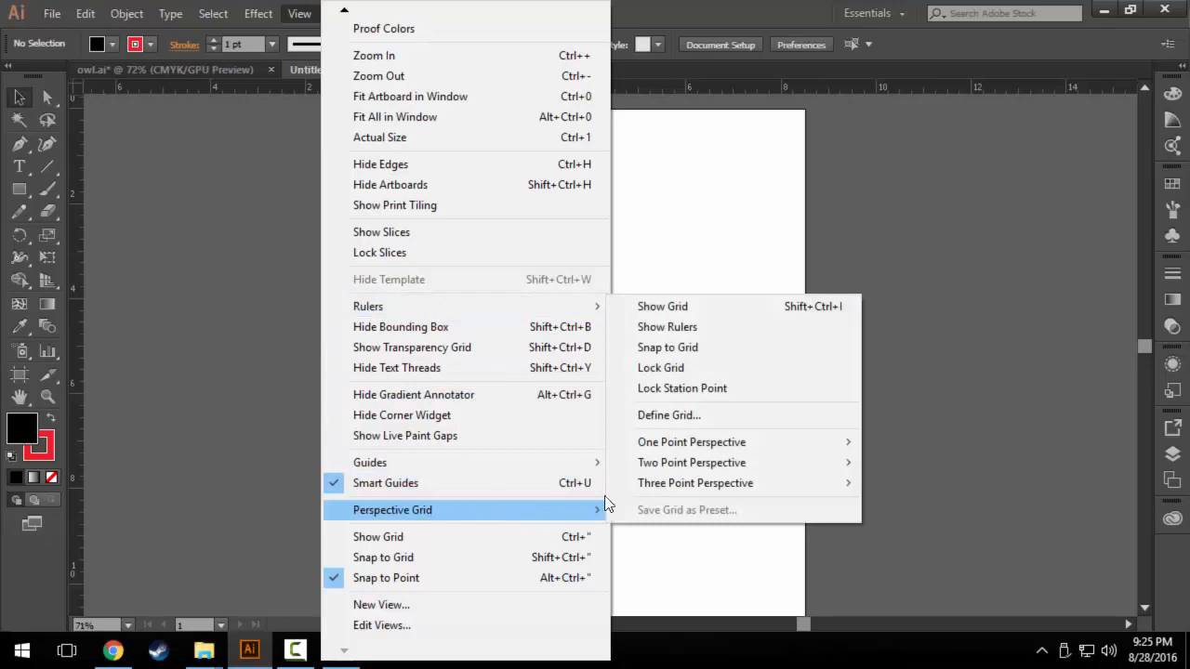
{"action": "left_click", "coordinate": [719, 305]}
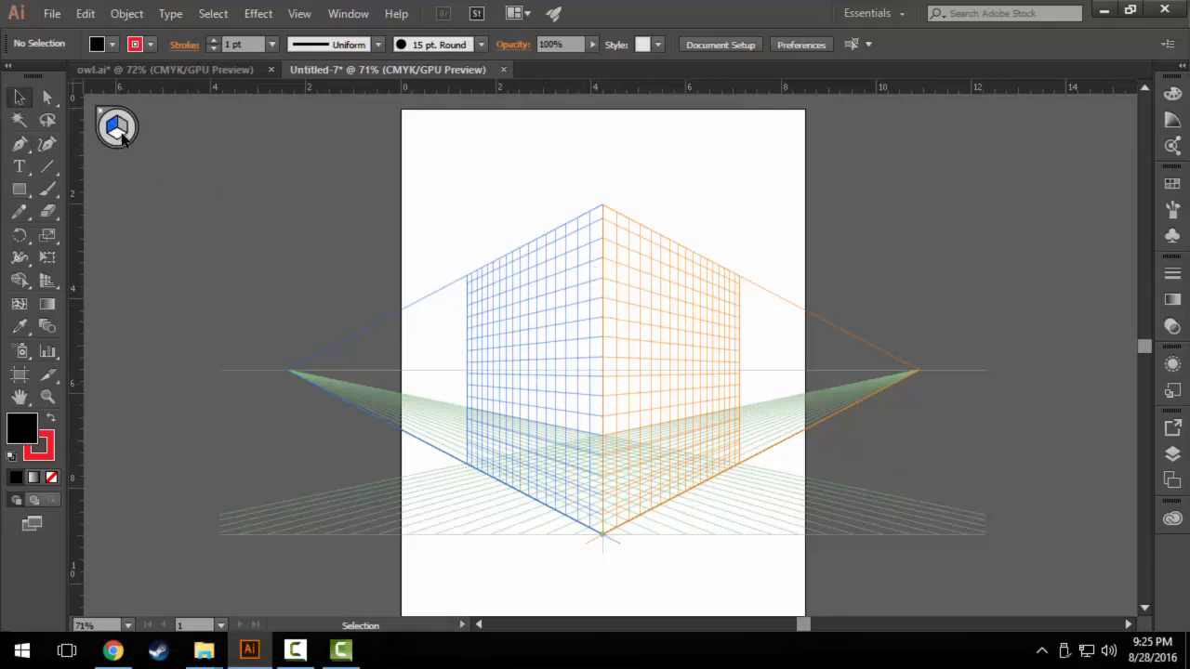
{"action": "left_click", "coordinate": [19, 189]}
{"action": "left_click_drag", "start_coordinate": [592, 265], "coordinate": [502, 456]}
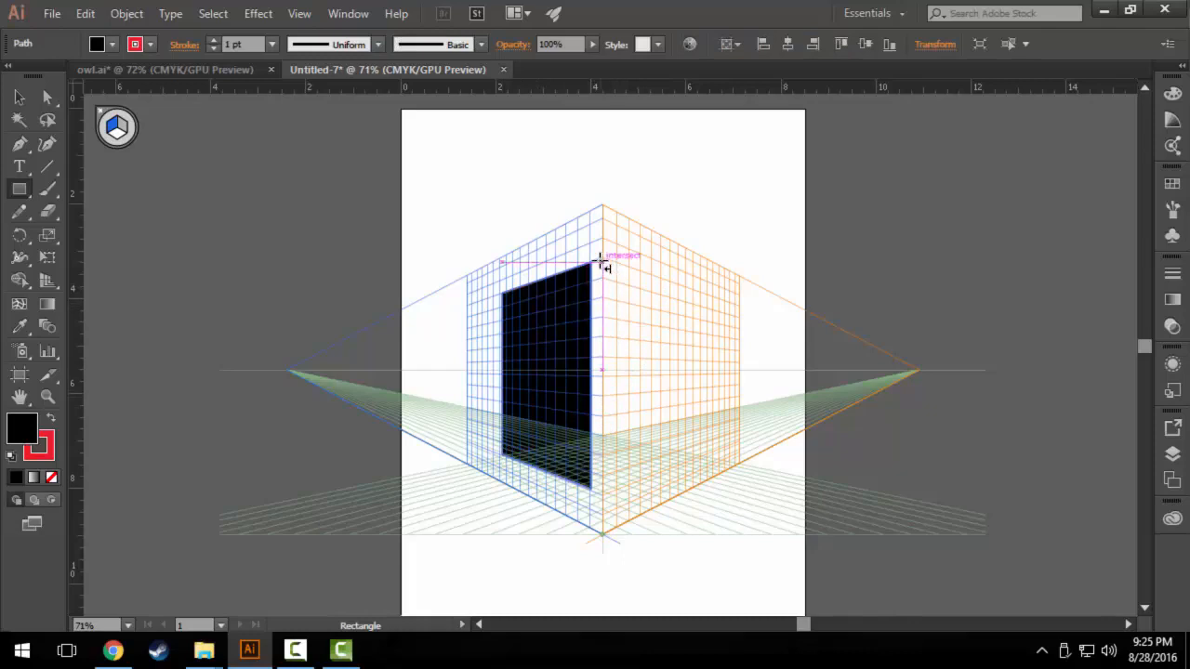
Make the right perspective plane active and draw a rectangle on it, extending to the plane's outer lower corner.
{"action": "key", "text": "shift+v"}
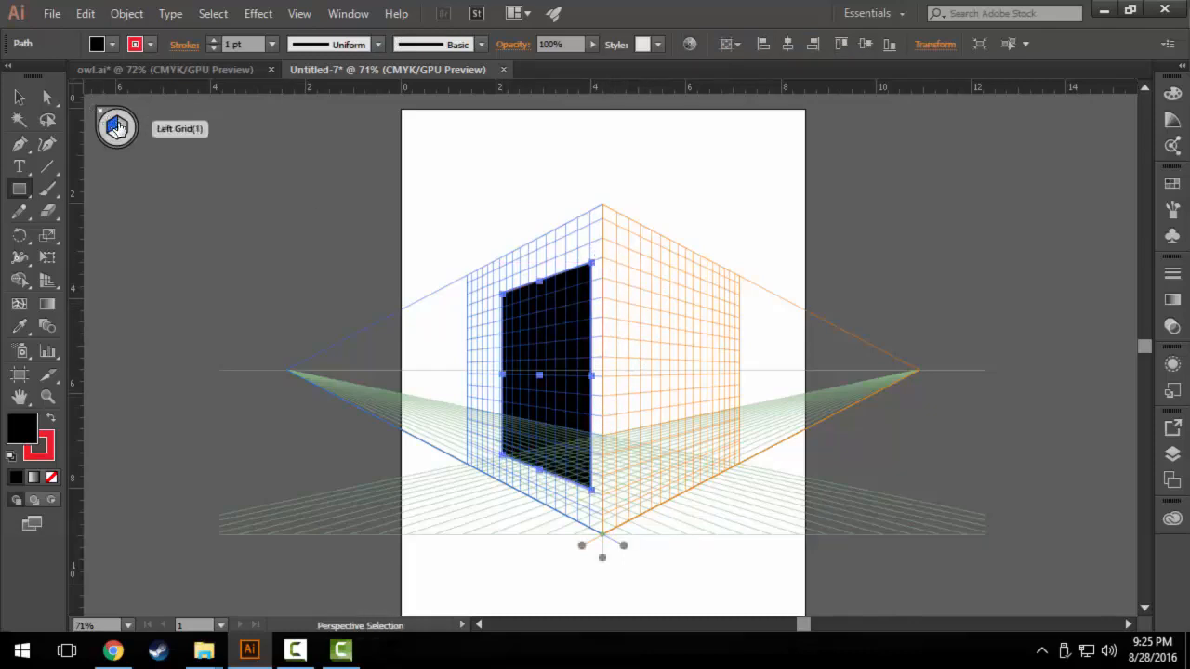
{"action": "left_click", "coordinate": [128, 129]}
{"action": "key", "text": "m"}
{"action": "left_click_drag", "start_coordinate": [616, 265], "coordinate": [741, 461]}
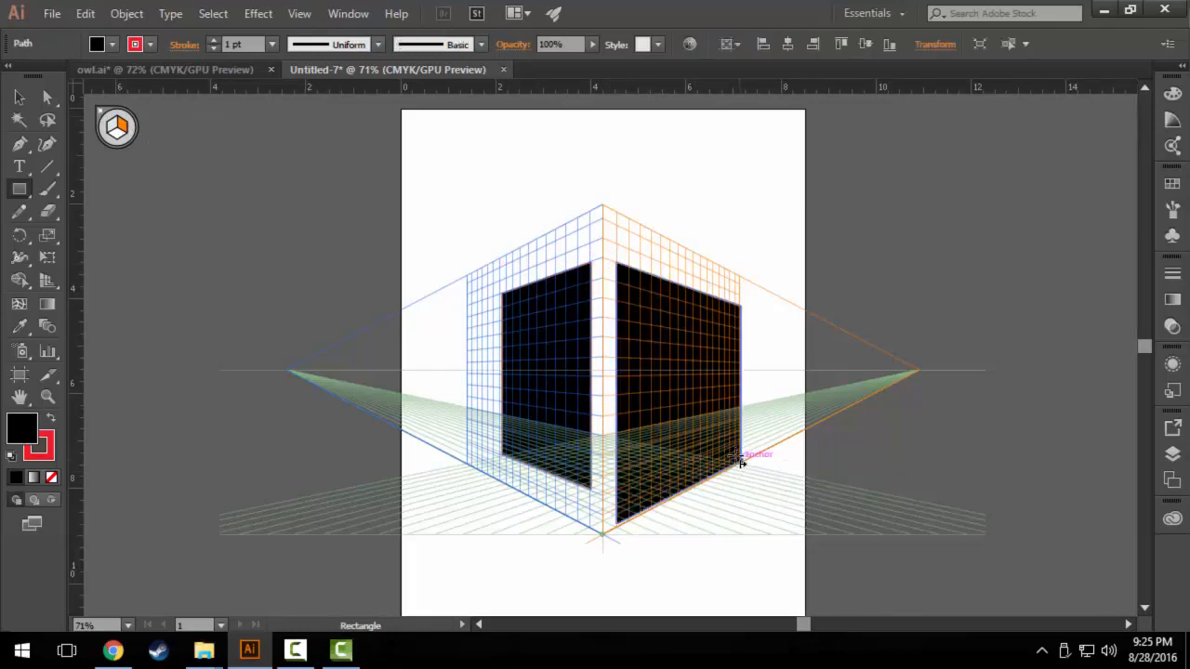
Delete the rectangles on the right and left perspective planes.
{"action": "left_click", "coordinate": [19, 96]}
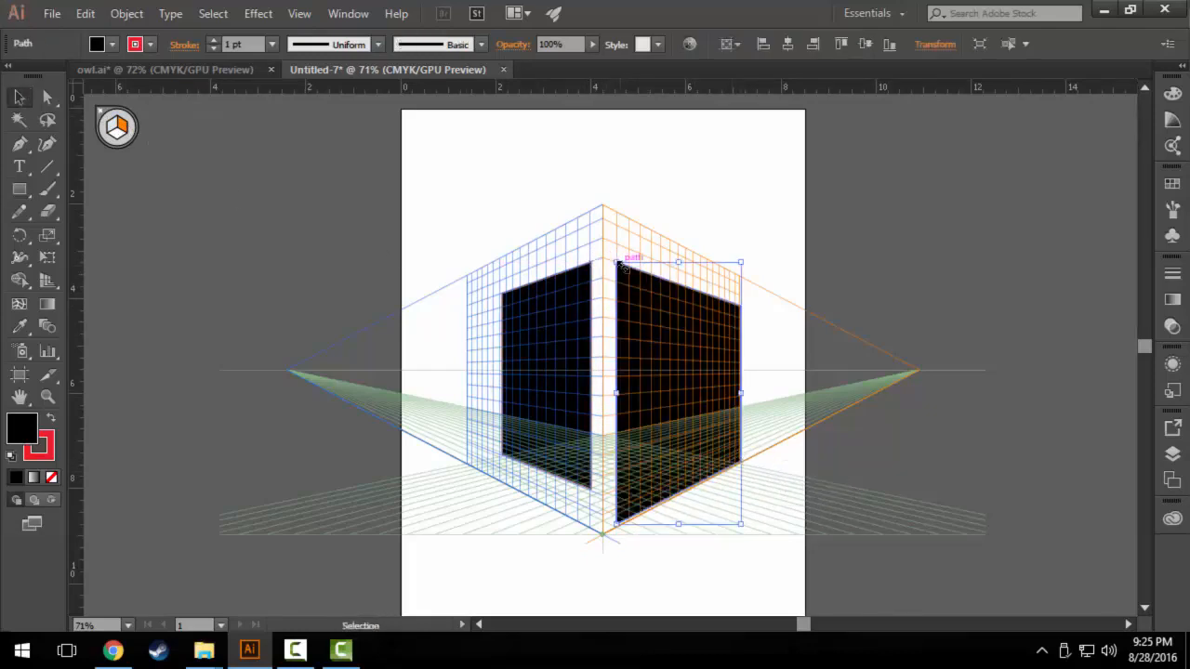
{"action": "left_click_drag", "start_coordinate": [612, 251], "coordinate": [602, 204]}
{"action": "key", "text": "Delete"}
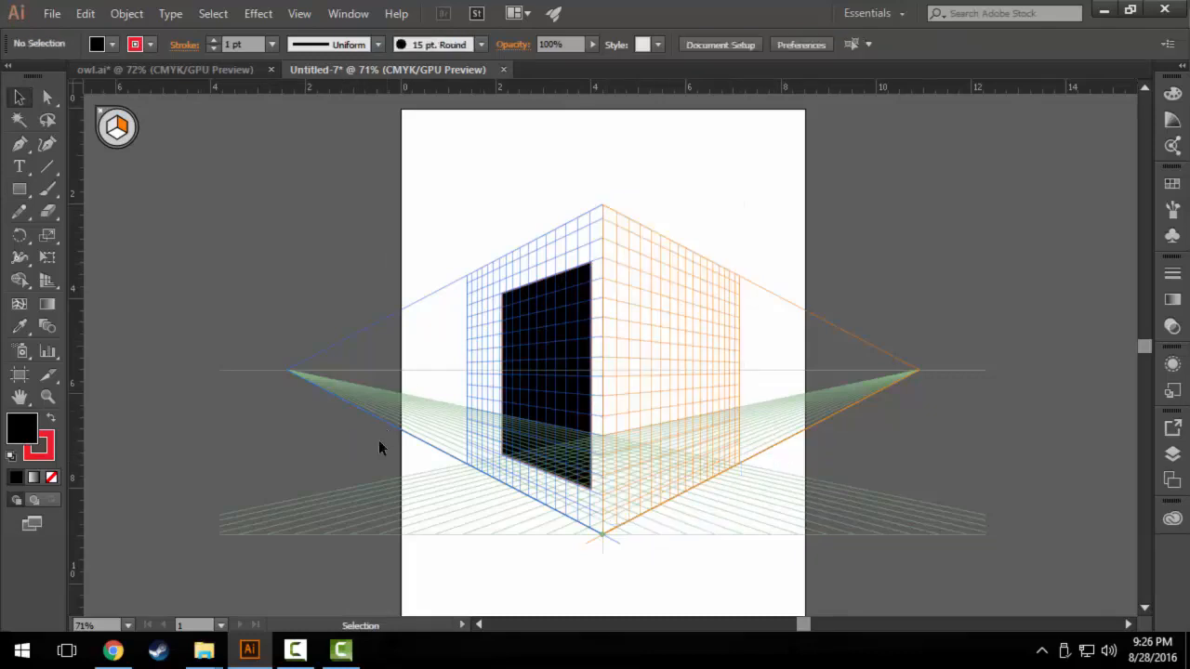
{"action": "left_click", "coordinate": [527, 298]}
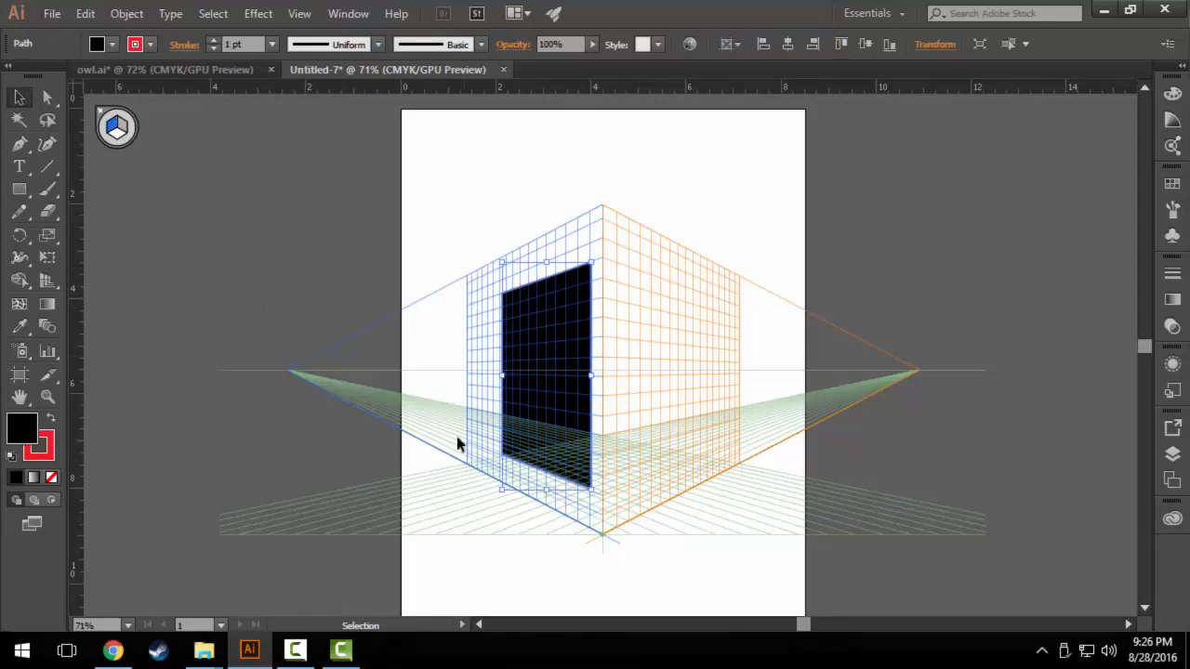
{"action": "key", "text": "Delete"}
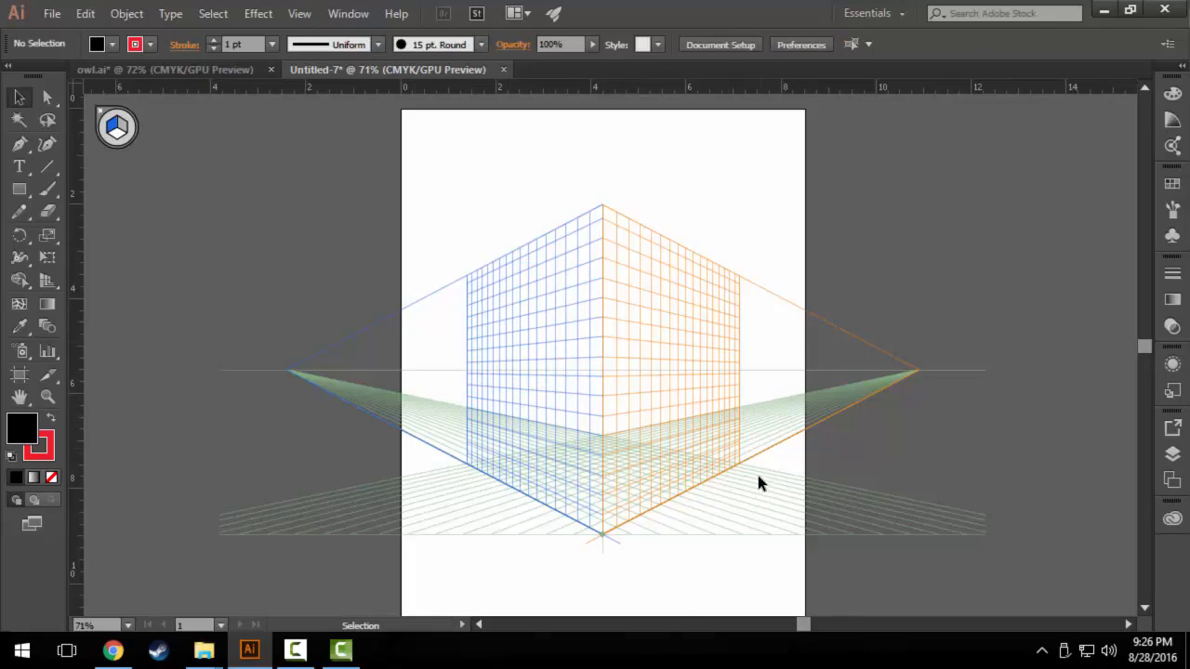
Hide the perspective grid.
{"action": "left_click", "coordinate": [300, 14]}
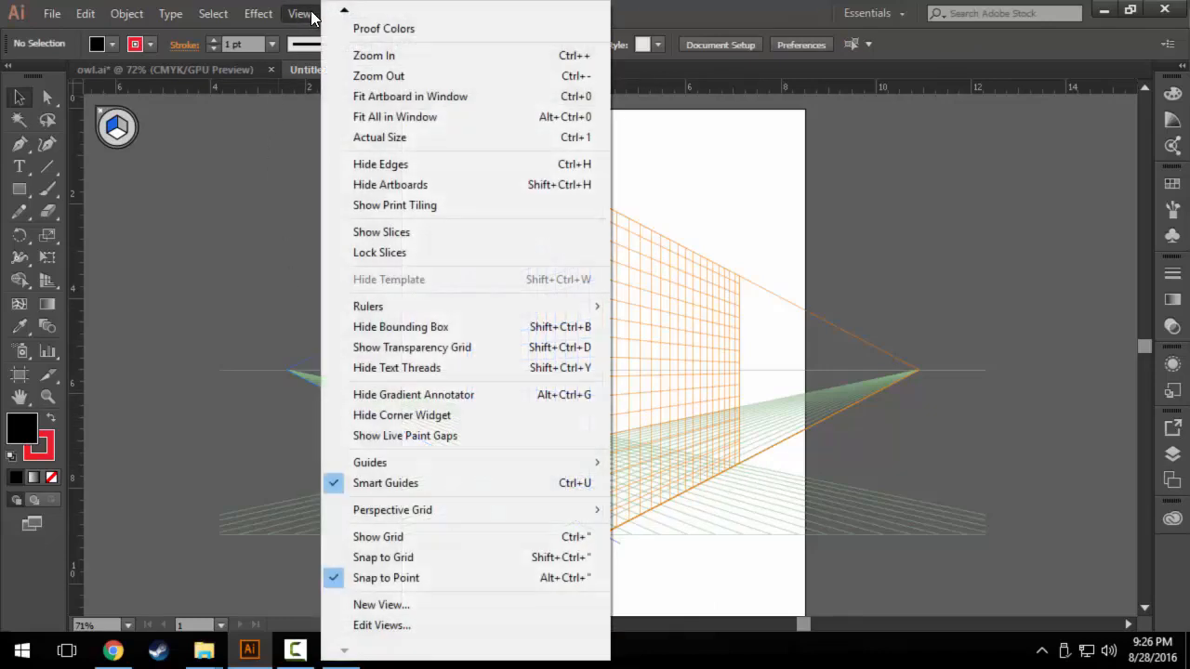
{"action": "mouse_move", "coordinate": [395, 521]}
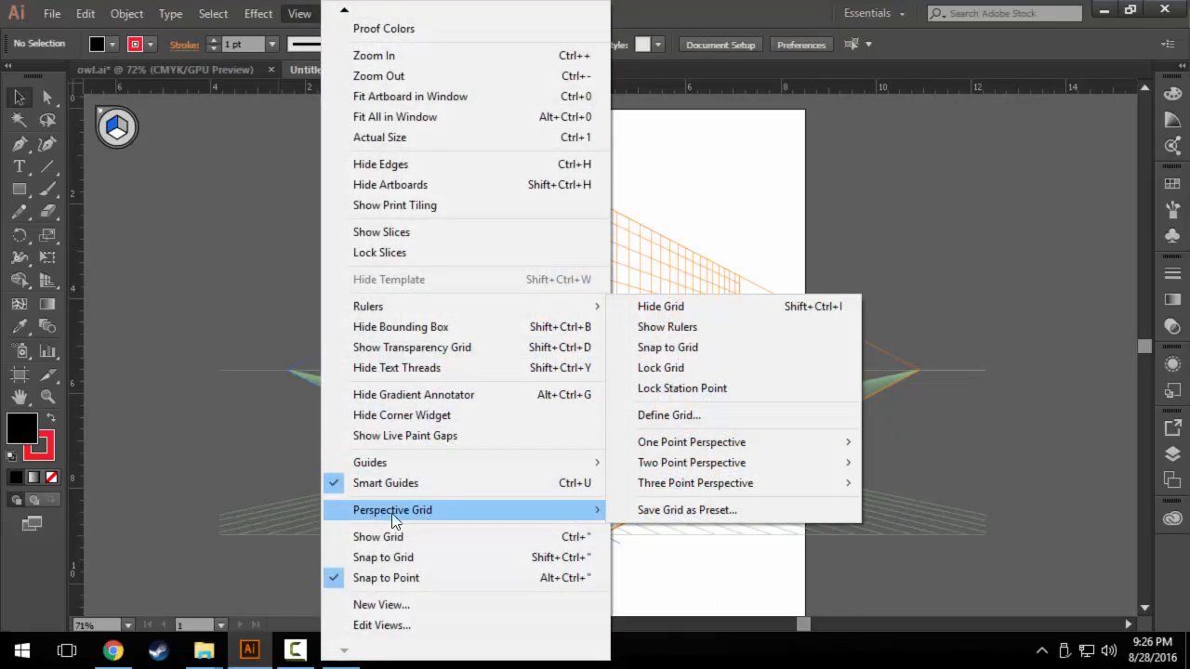
{"action": "left_click", "coordinate": [664, 307]}
Draw a black rectangle about 3.7 in wide and 5.5 in tall on the empty artboard.
{"action": "scroll", "coordinate": [558, 391], "scroll_direction": "down", "scroll_amount": 1}
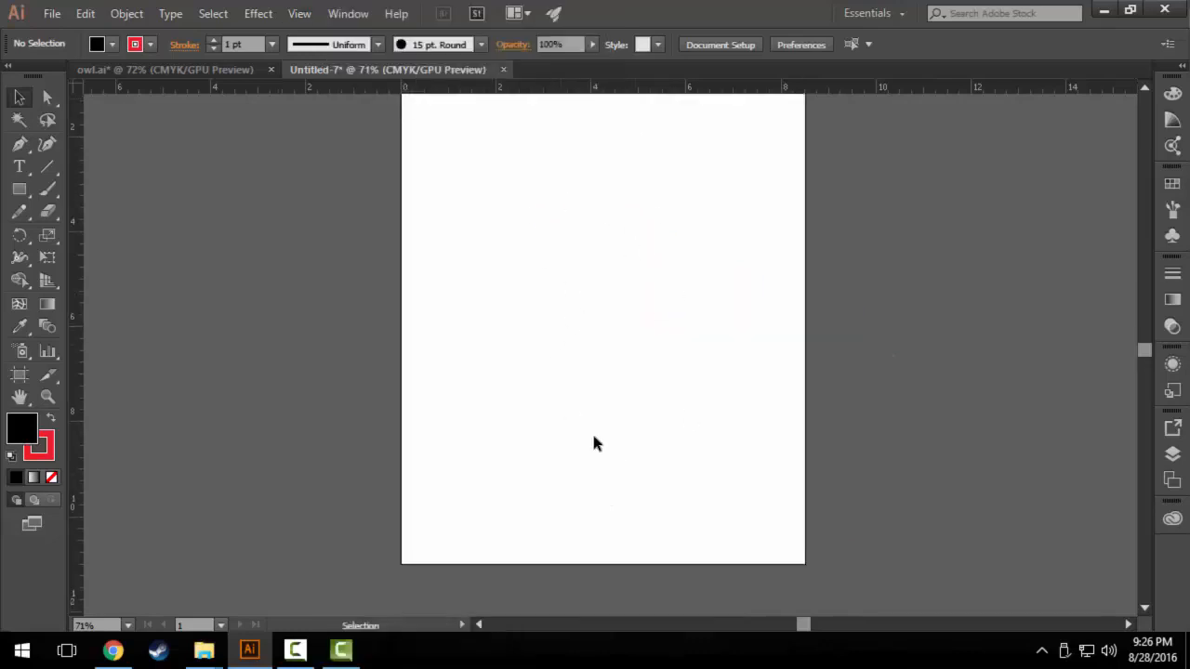
{"action": "left_click", "coordinate": [19, 189]}
{"action": "left_click_drag", "start_coordinate": [465, 178], "coordinate": [638, 442]}
{"action": "left_click", "coordinate": [19, 96]}
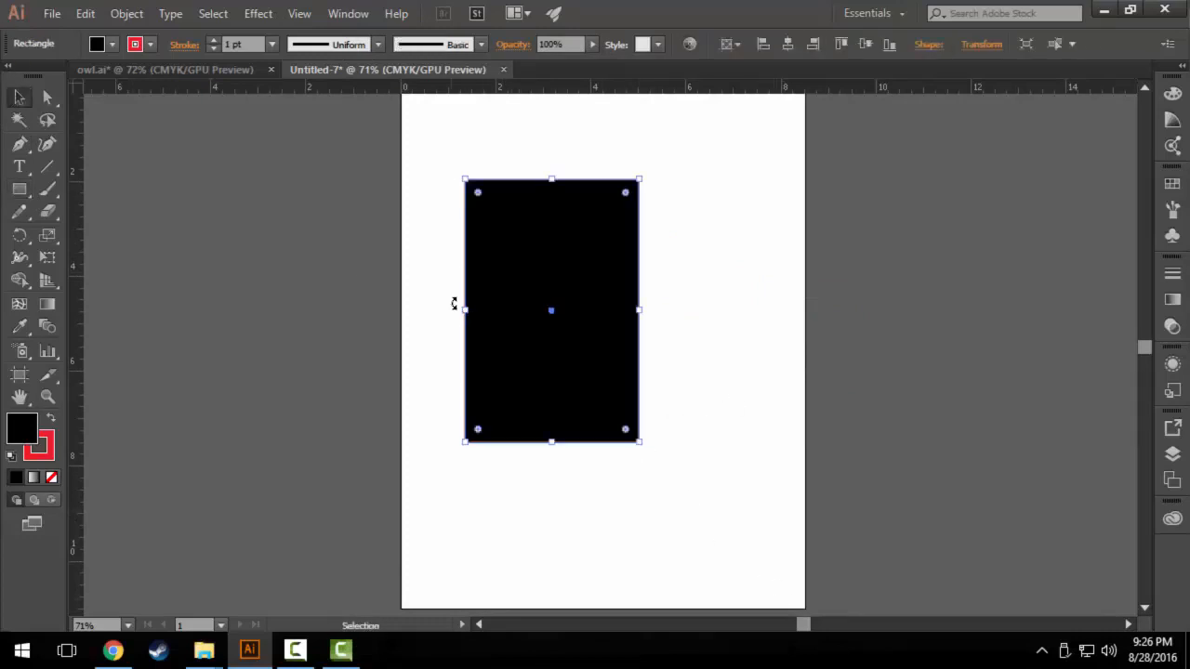